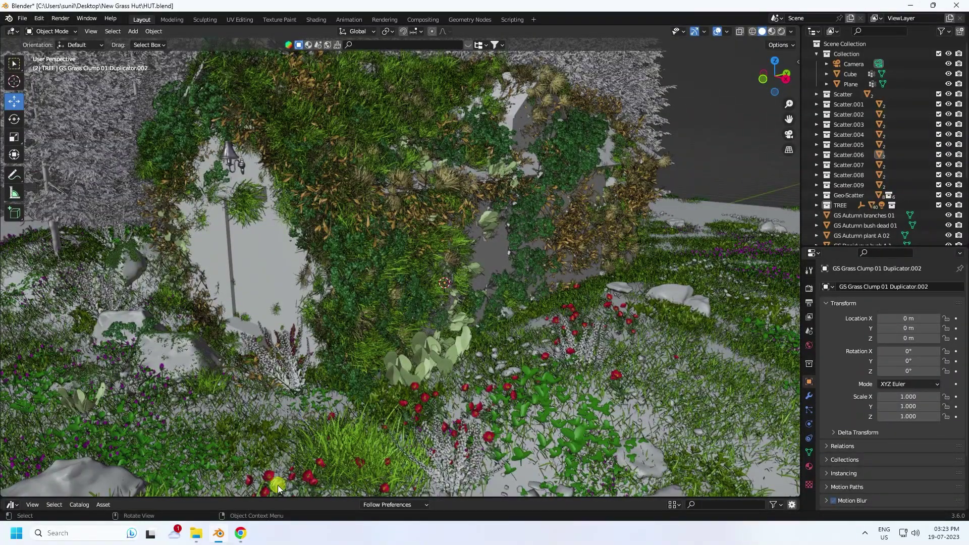
Switch from Blender to The Plant Library product page on Blender Market in Chrome.
left_click(241, 533)
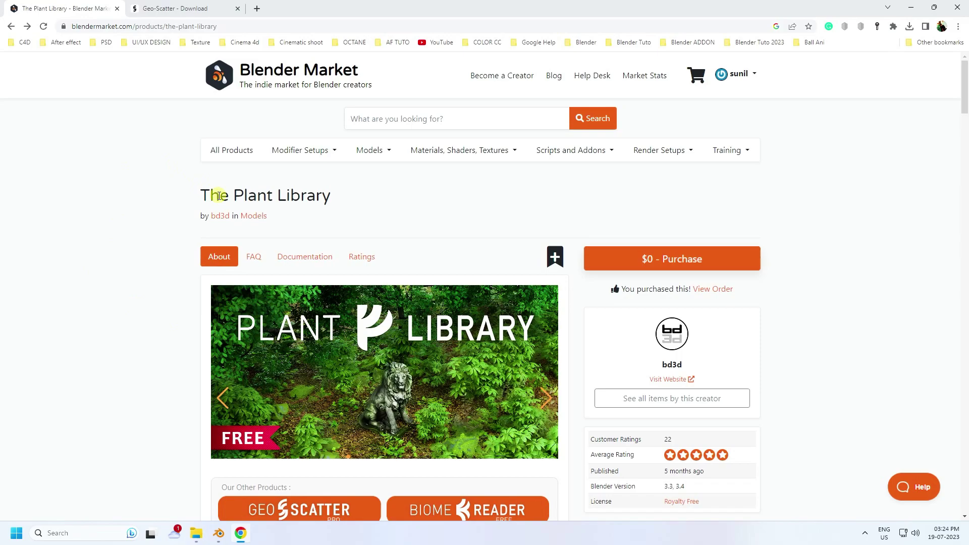
Place a free $0 order for The Plant Library through Blender Market checkout.
left_click(174, 8)
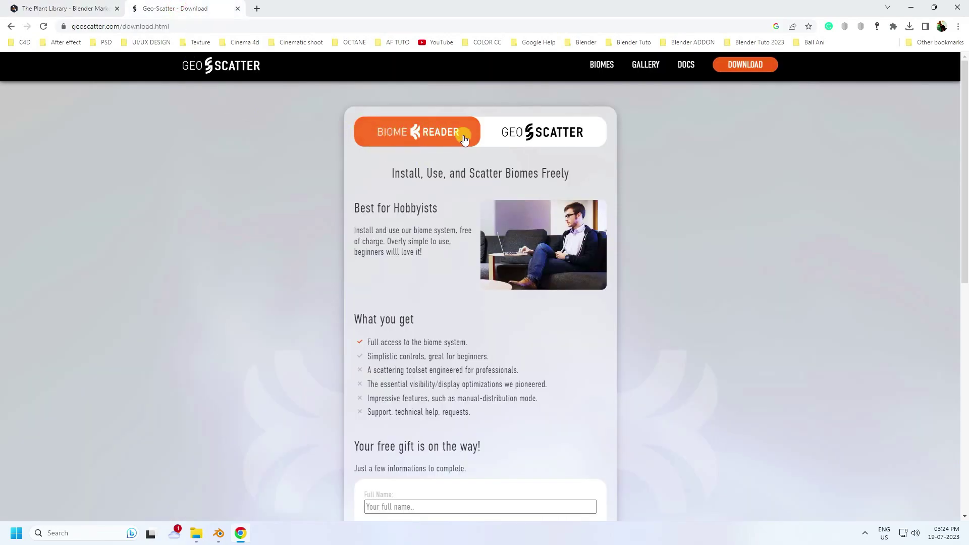
scroll(411, 212, "down", 4)
left_click(56, 7)
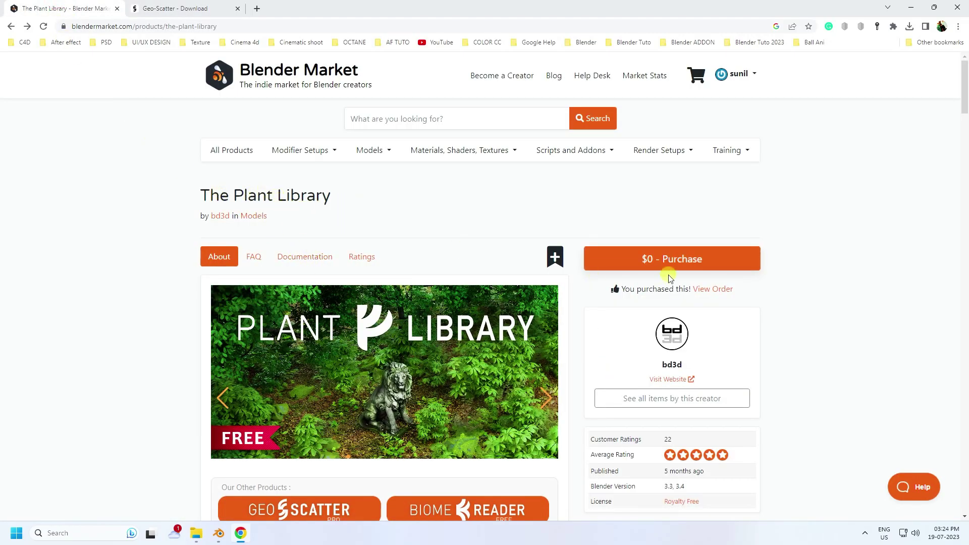
left_click(666, 260)
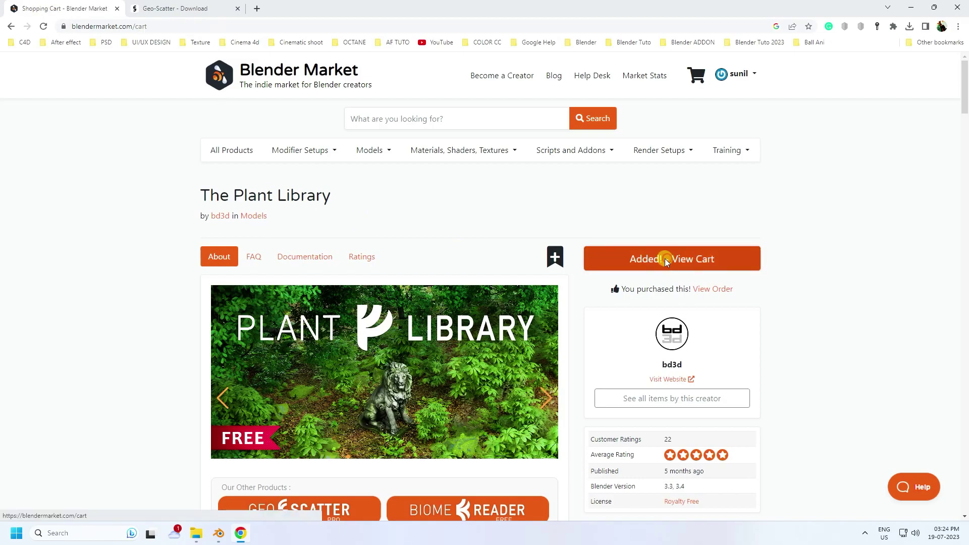
left_click(494, 372)
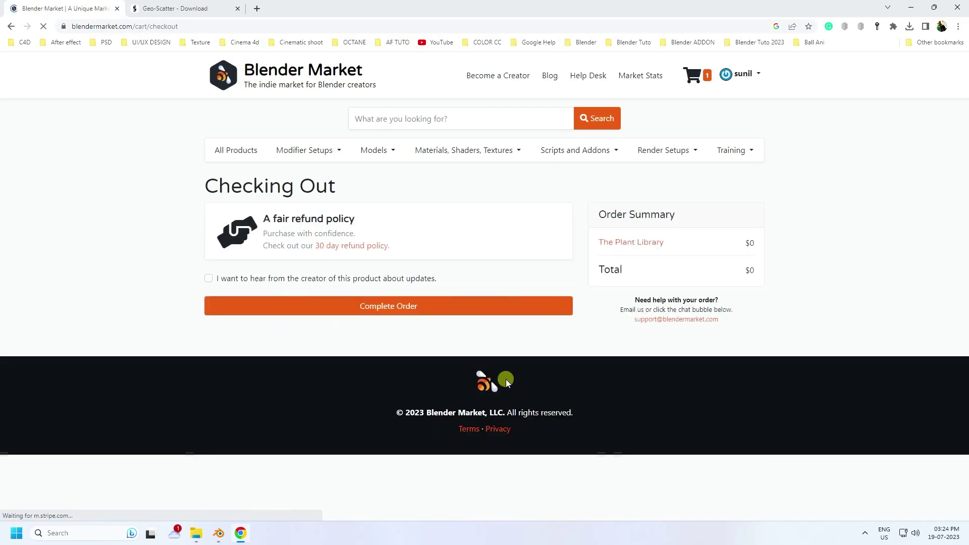
left_click(388, 306)
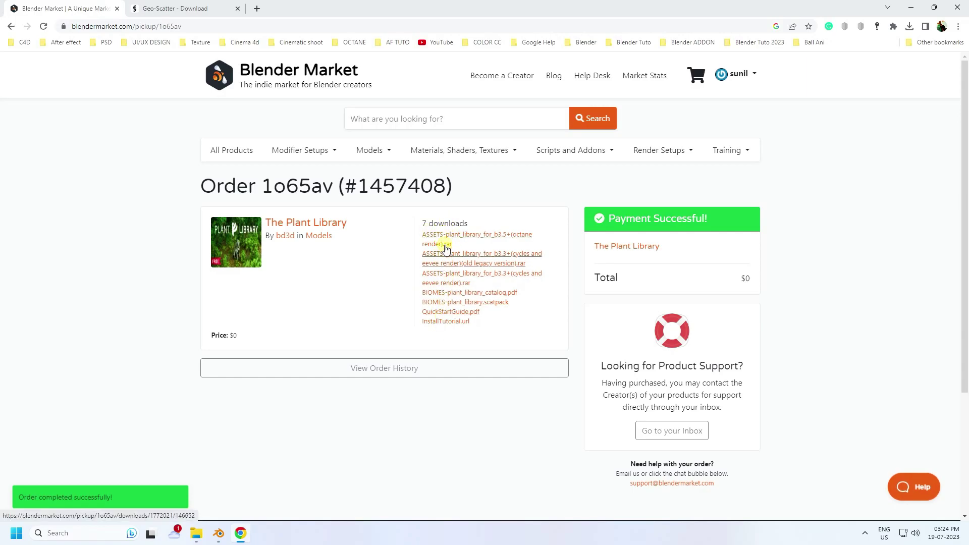
Return to the Biome Reader download form on Geo-Scatter and bring up Downloads.
left_click(179, 6)
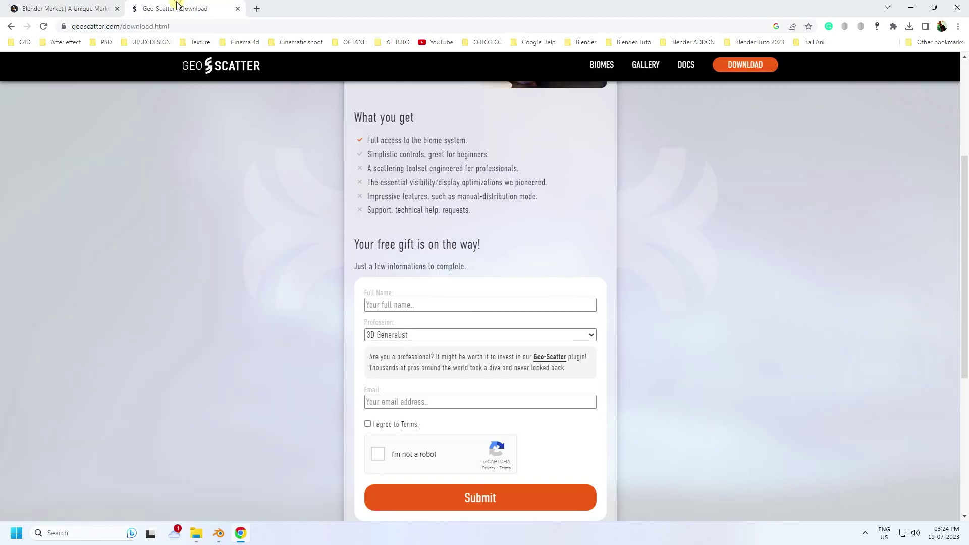
scroll(355, 246, "up", 4)
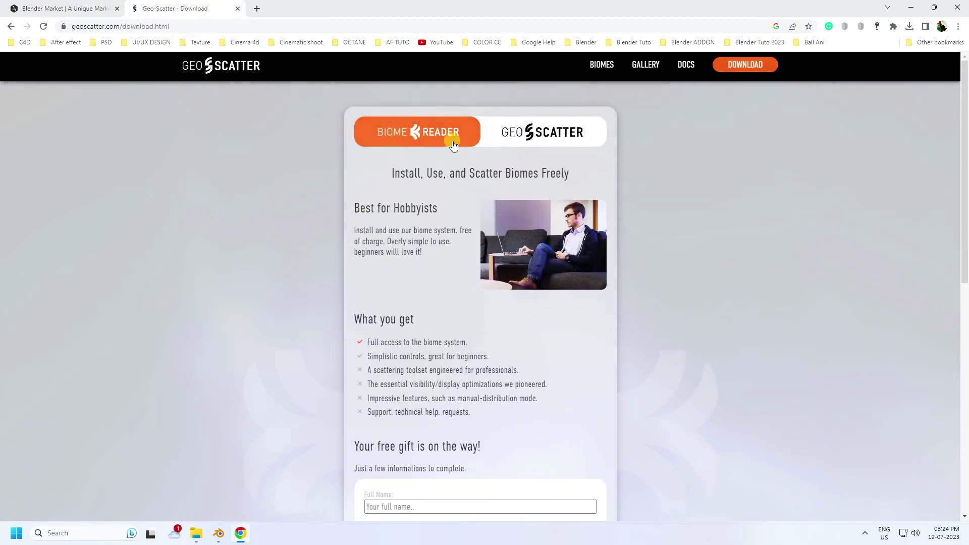
scroll(374, 354, "down", 8)
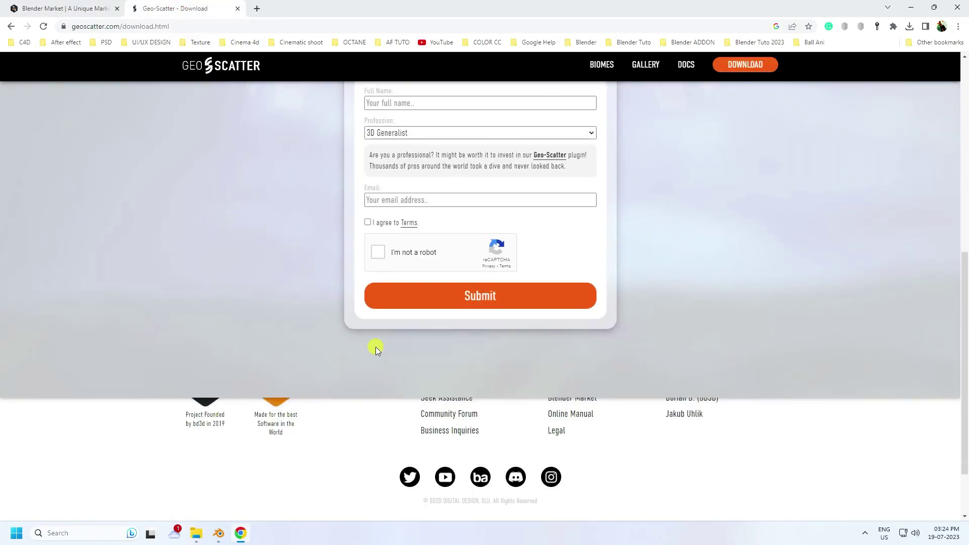
scroll(364, 215, "up", 3)
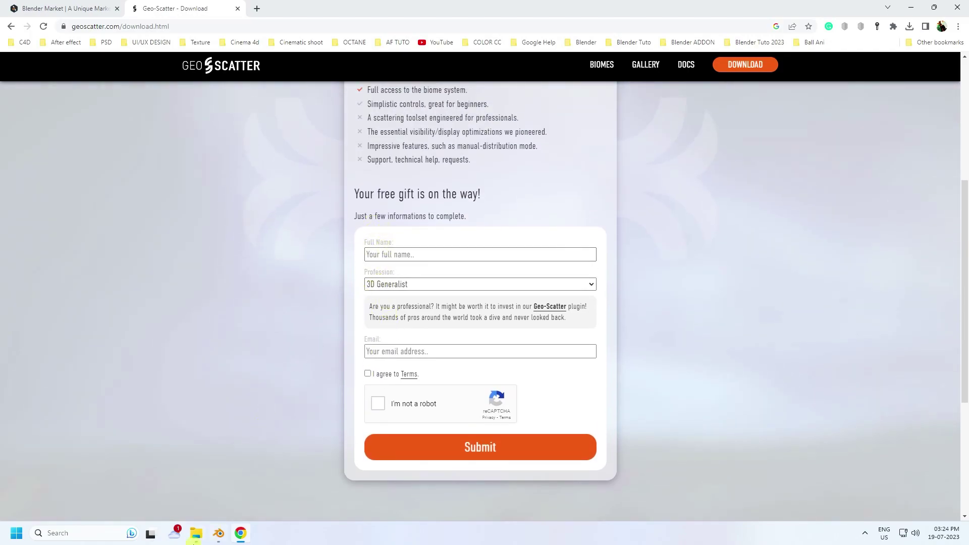
left_click(196, 533)
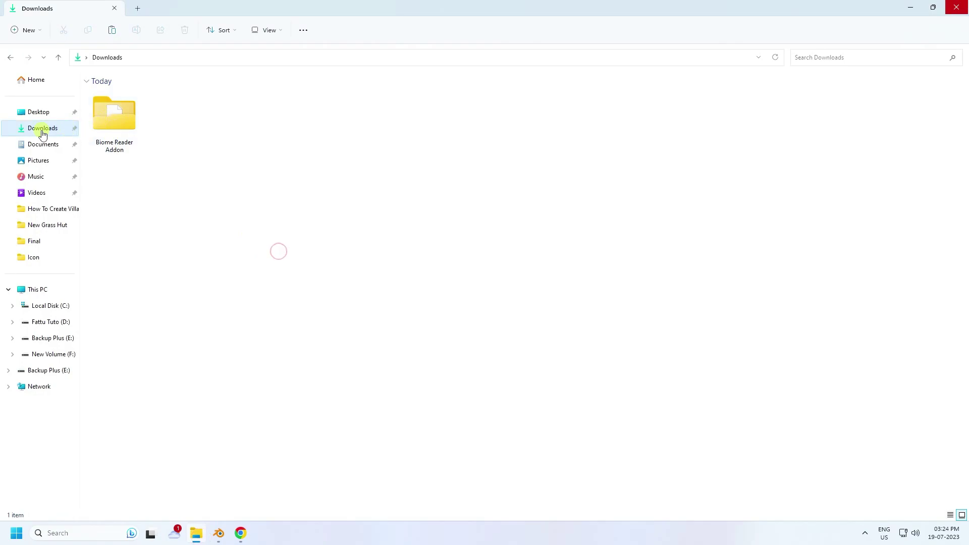
Open the Biome Reader Addon folder and look over its plugin, ASSETS and BIOMES files.
double_click(122, 124)
left_click(112, 147)
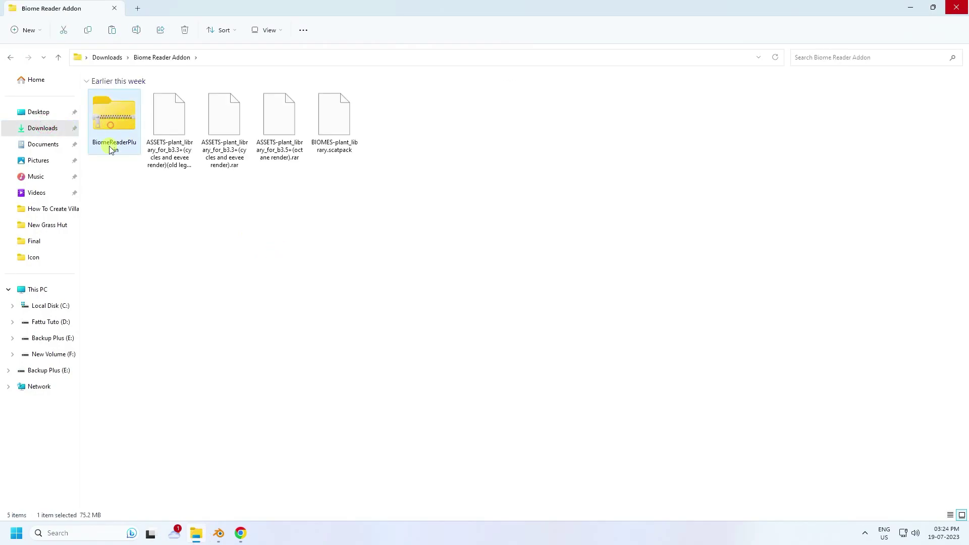
left_click(168, 134)
left_click_drag(170, 196, 350, 180)
left_click(351, 180)
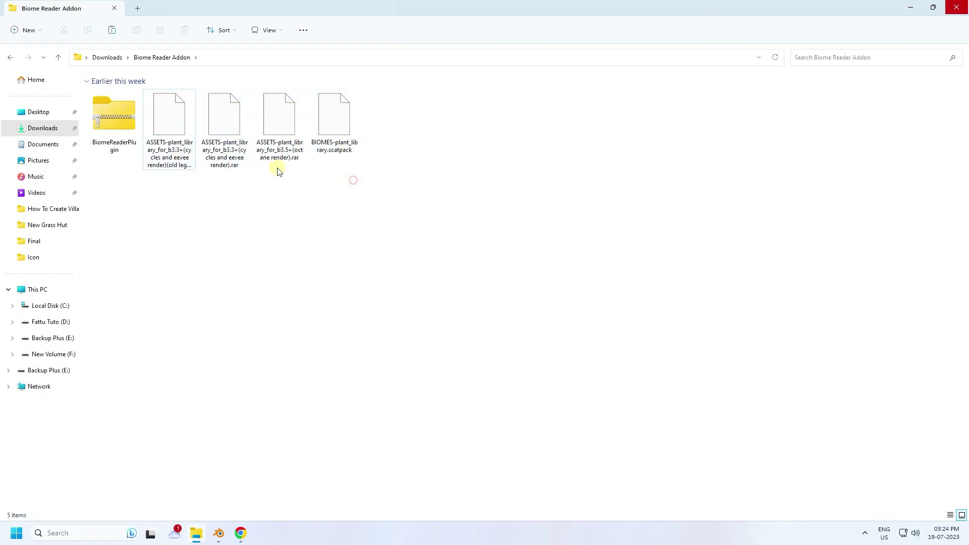
left_click_drag(165, 212, 443, 95)
left_click(114, 126)
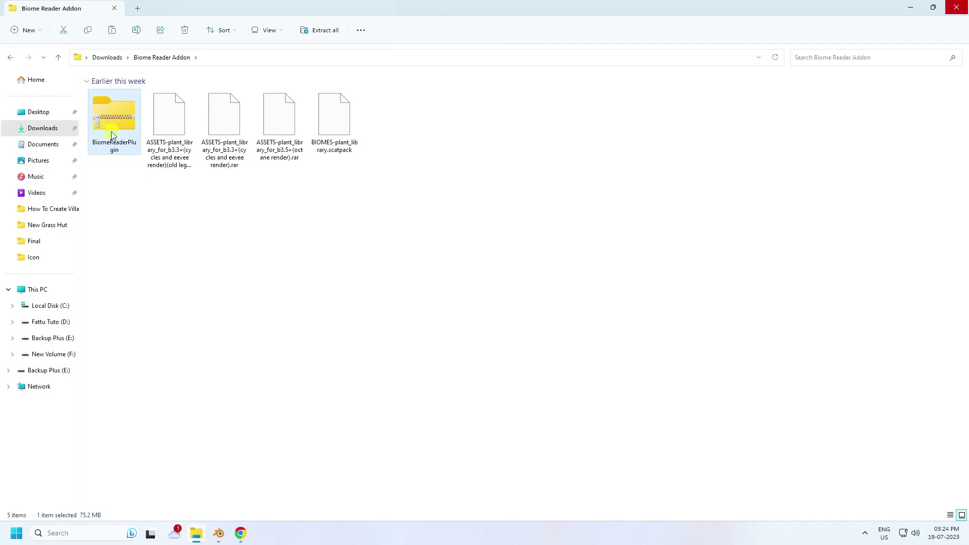
left_click(171, 208)
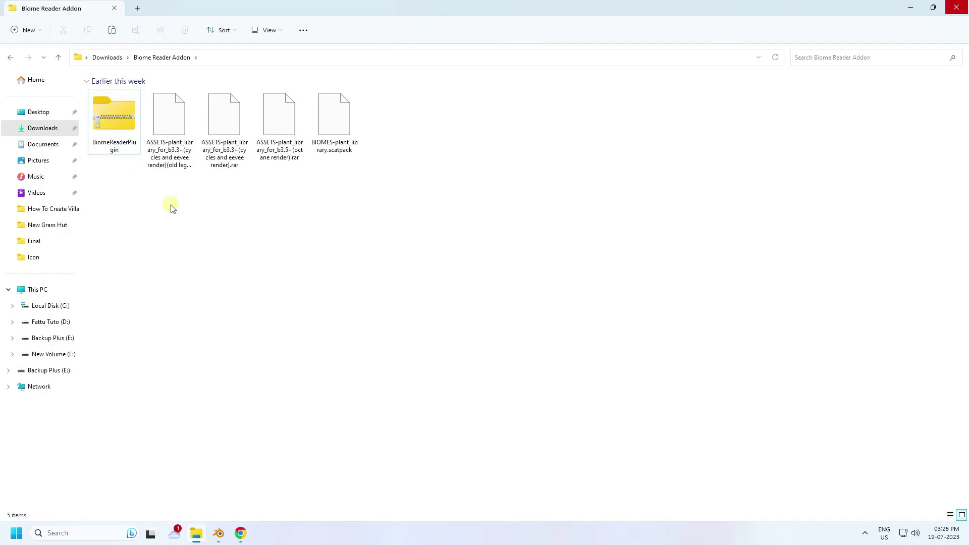
Extract the legacy ASSETS archive into its own folder with 7-Zip.
left_click(172, 154)
left_click(225, 154)
left_click(172, 154)
left_click(239, 151)
left_click(192, 163)
right_click(172, 147)
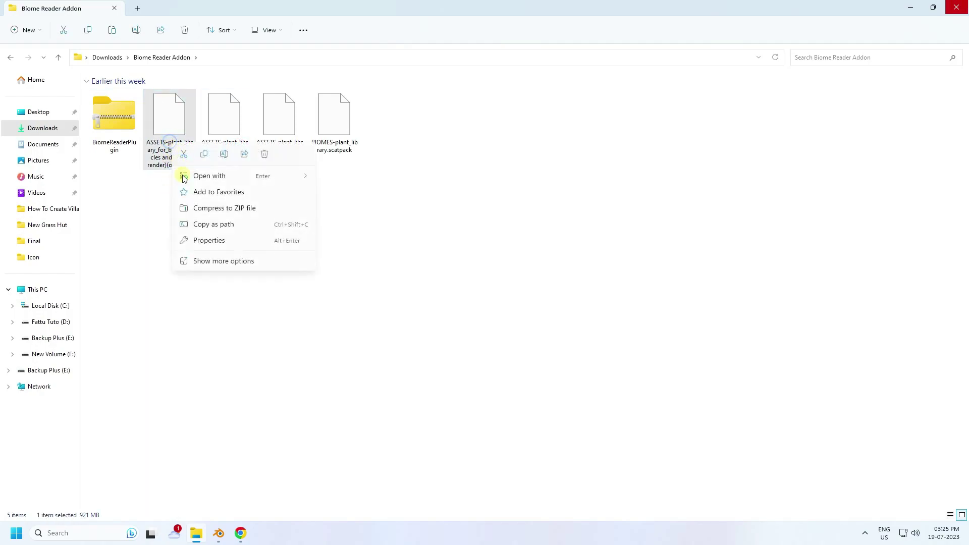
left_click(224, 261)
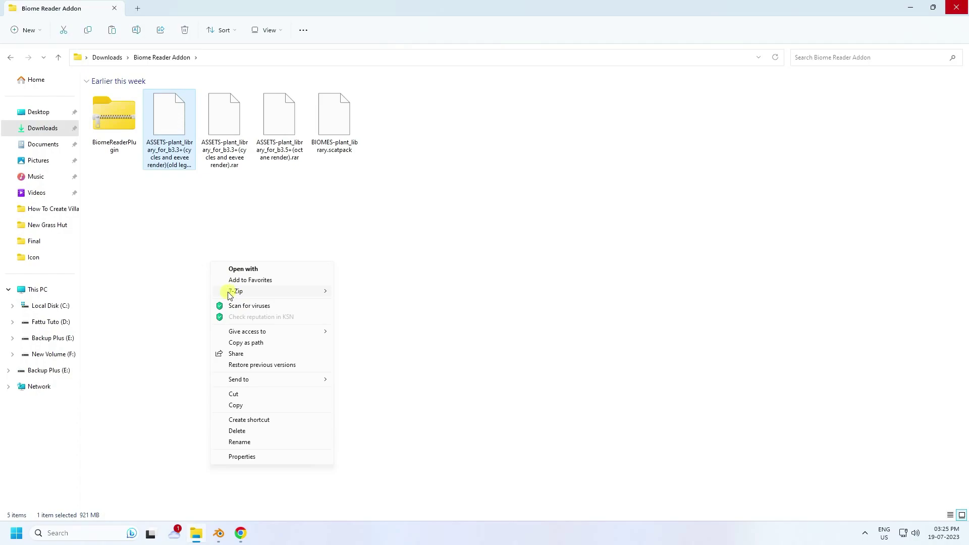
mouse_move(241, 296)
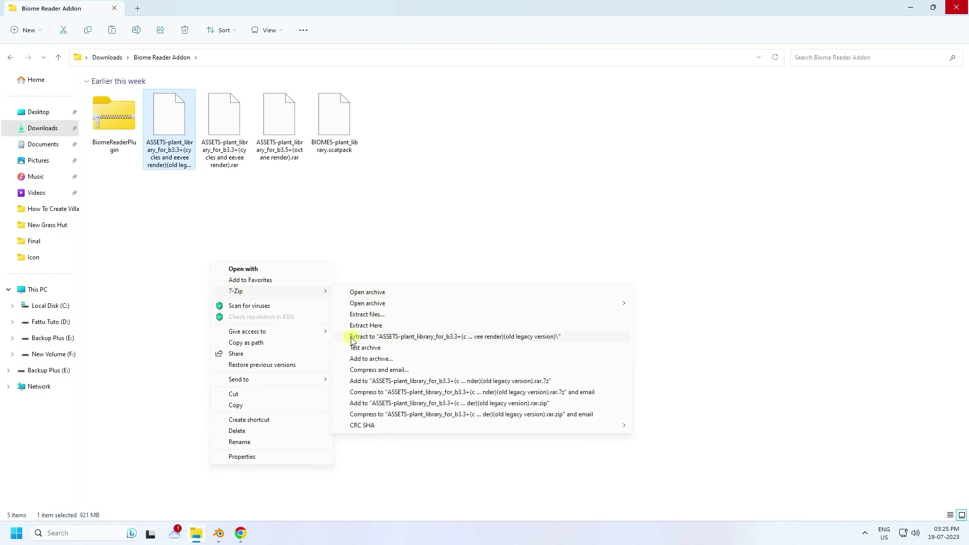
left_click(371, 337)
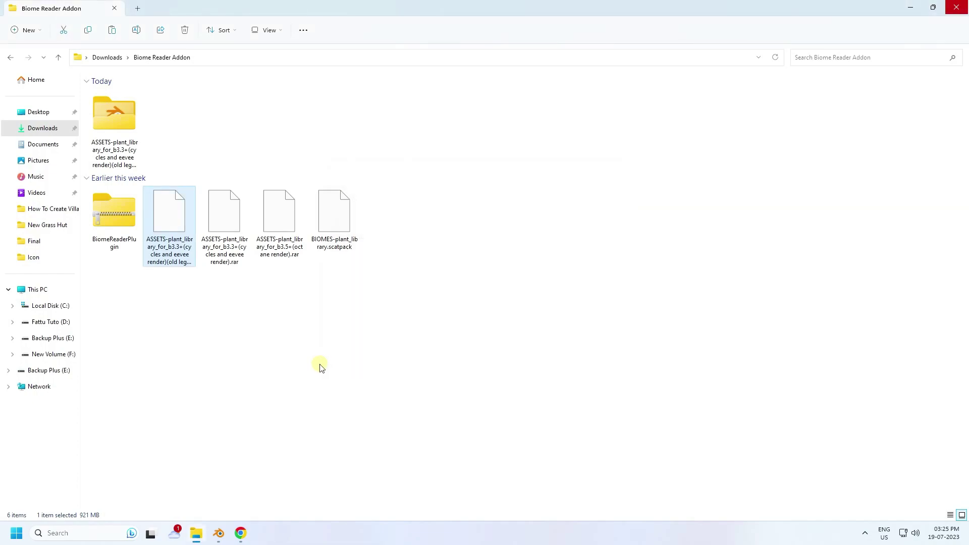
Extract the Cycles and Eevee ASSETS archive in place with 7-Zip Extract Here.
right_click(218, 220)
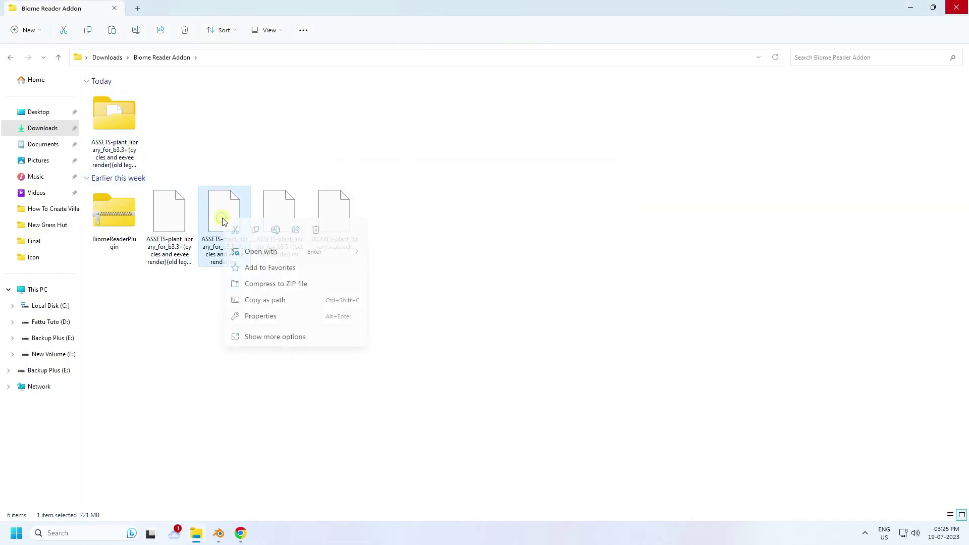
right_click(216, 217)
left_click(264, 337)
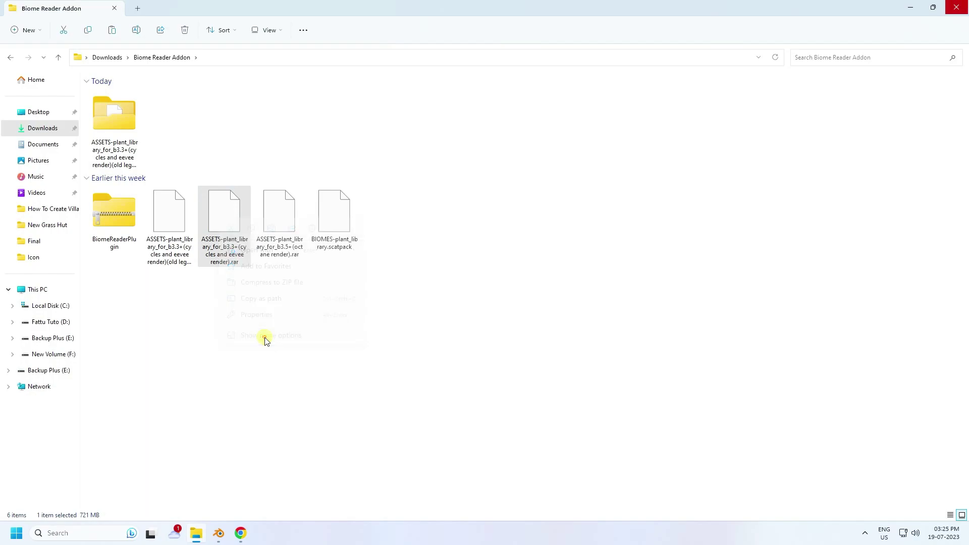
mouse_move(319, 166)
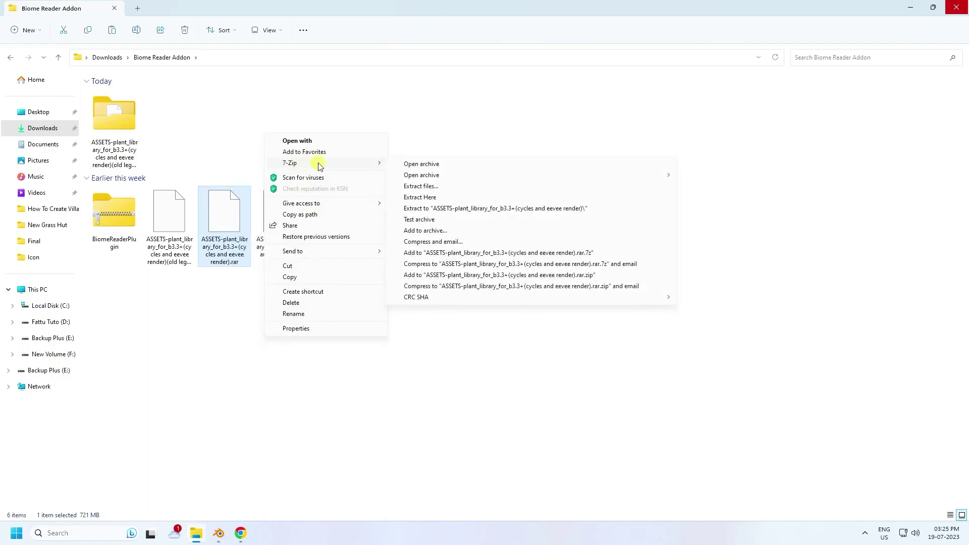
left_click(410, 207)
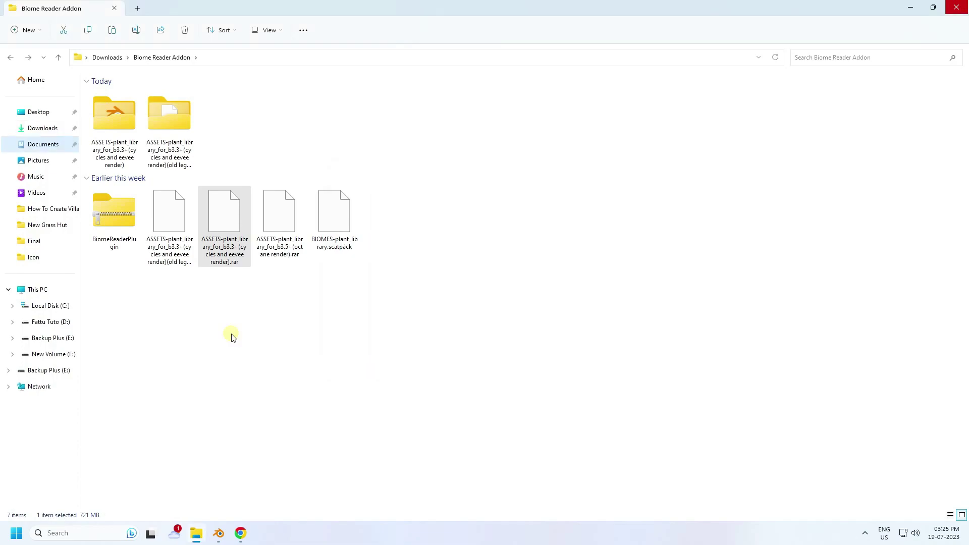
Review the remaining octane, scatpack and plugin files and launch Blender 3.6.
left_click(233, 336)
left_click(271, 257)
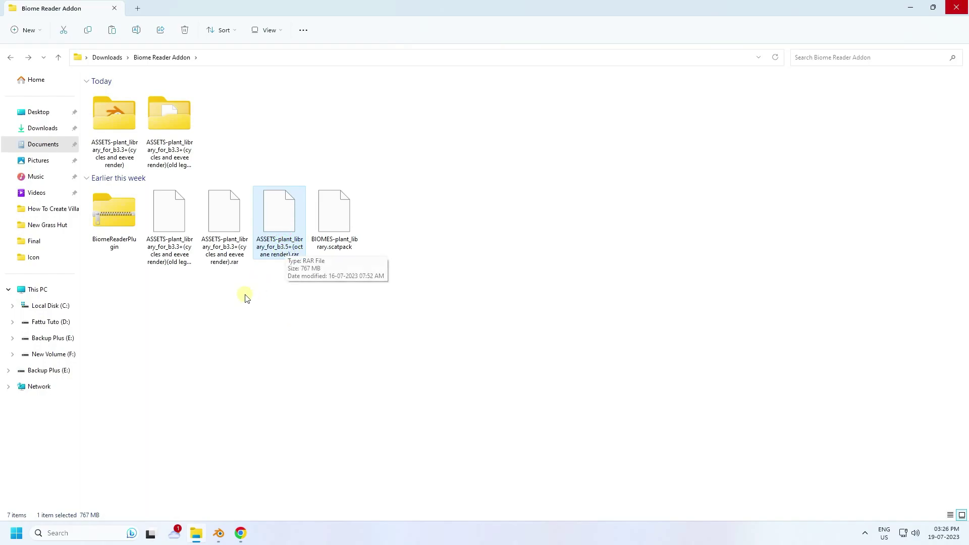
key("Right")
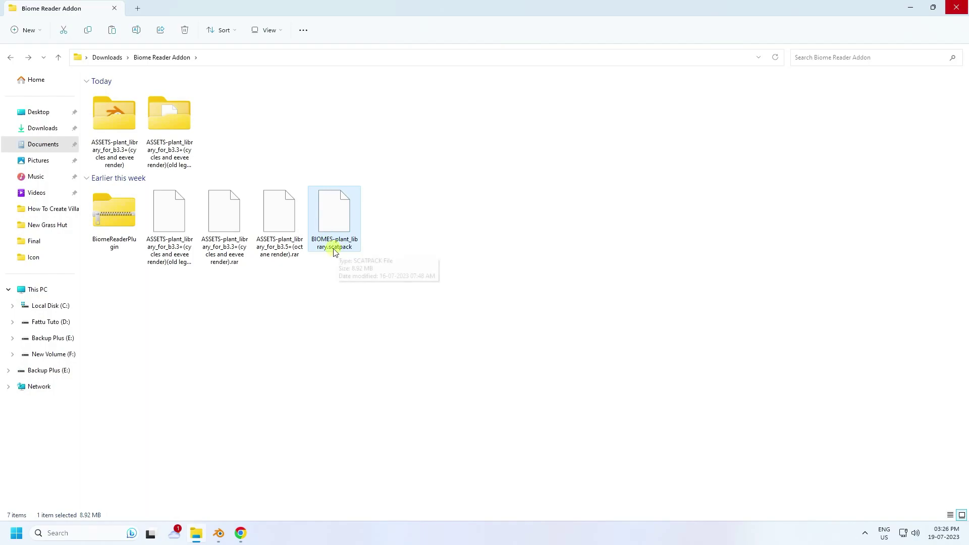
left_click(117, 219)
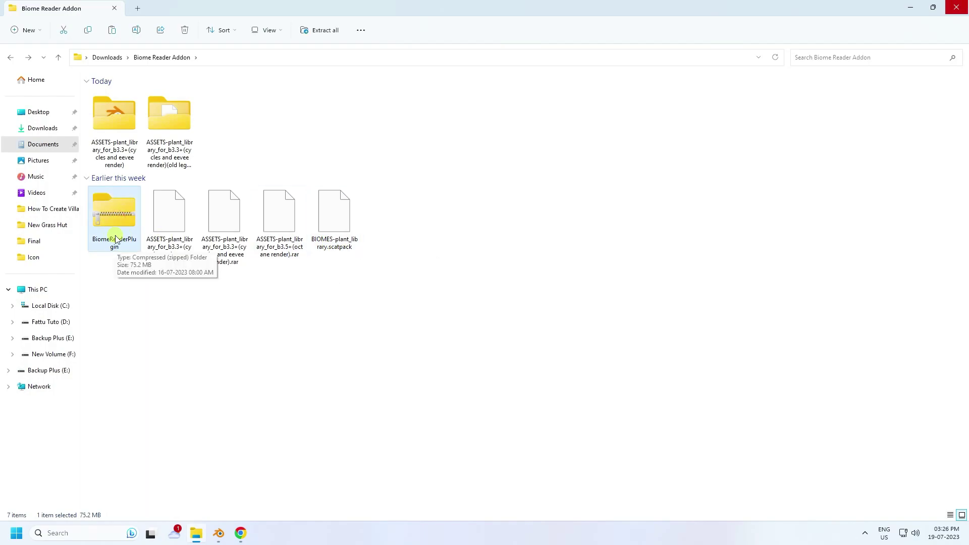
left_click(108, 277)
key("super")
left_click(97, 242)
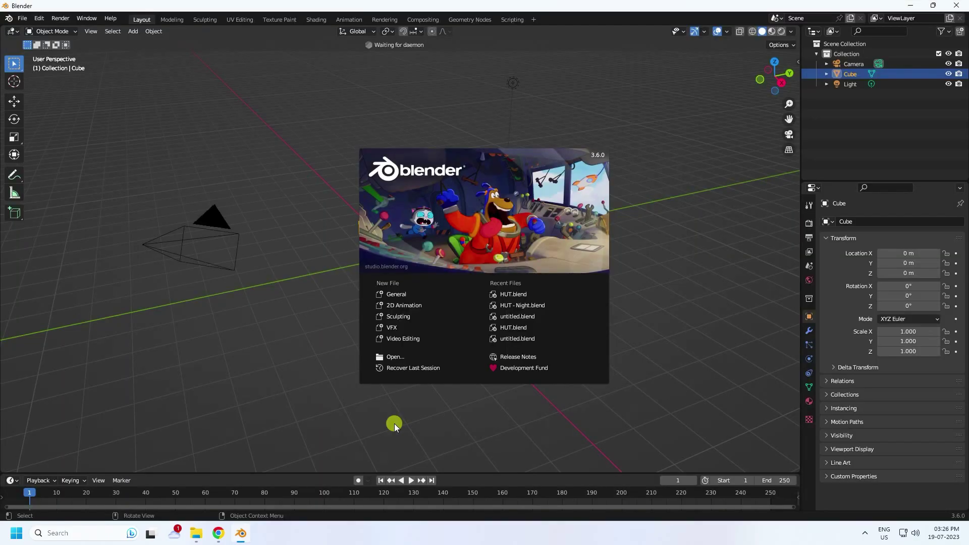
Dismiss the splash screen and delete the default camera, cube and light.
left_click(394, 424)
left_click_drag(131, 166, 629, 332)
key("Delete")
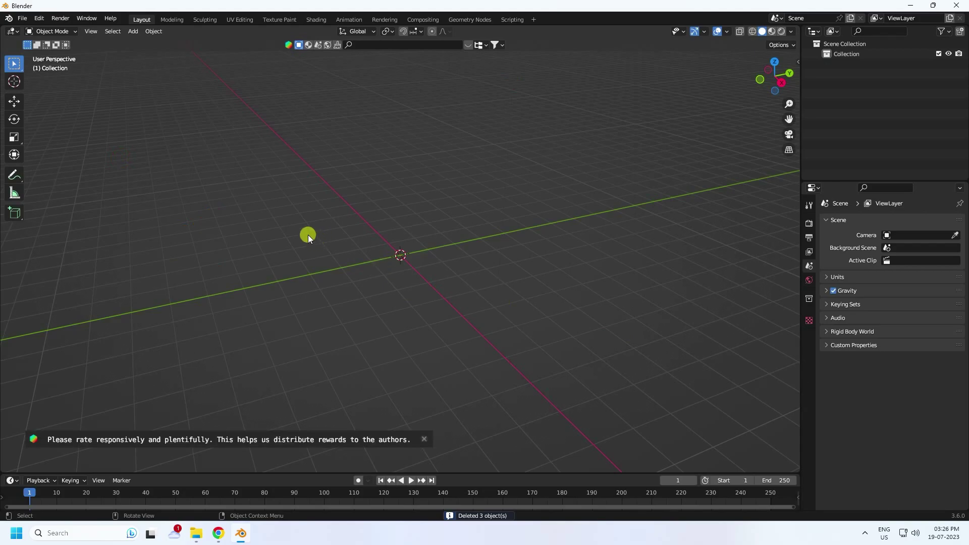
Check the two extracted ASSETS folders in the Biome Reader Addon folder.
left_click(196, 533)
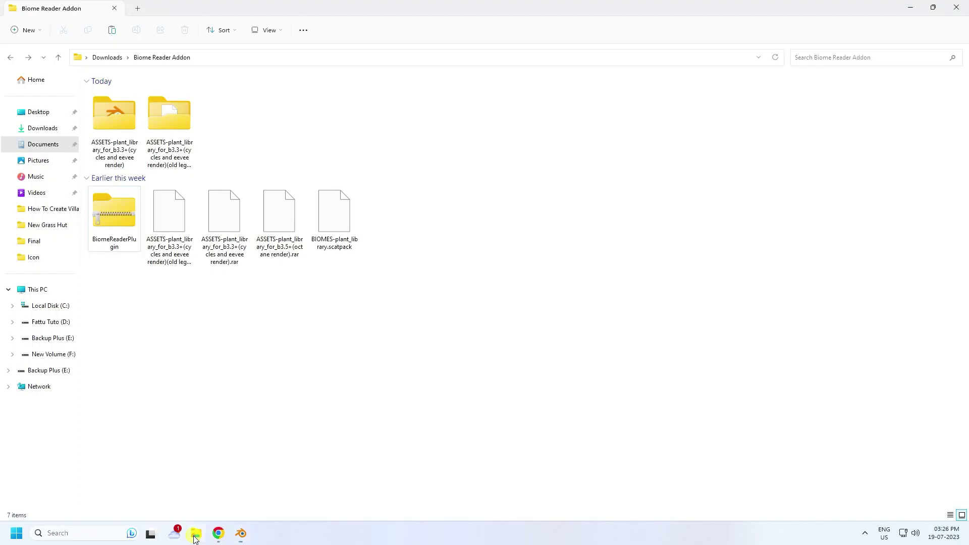
left_click(120, 161)
left_click(164, 158)
left_click(116, 139)
left_click(163, 160)
Open Preferences at File Paths and enlarge the window to show asset library settings.
left_click(241, 534)
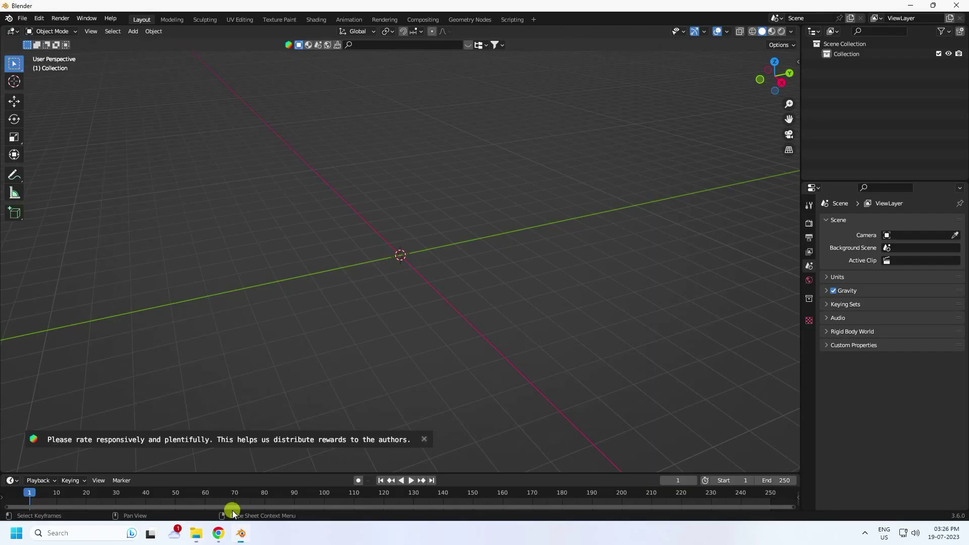
left_click(40, 18)
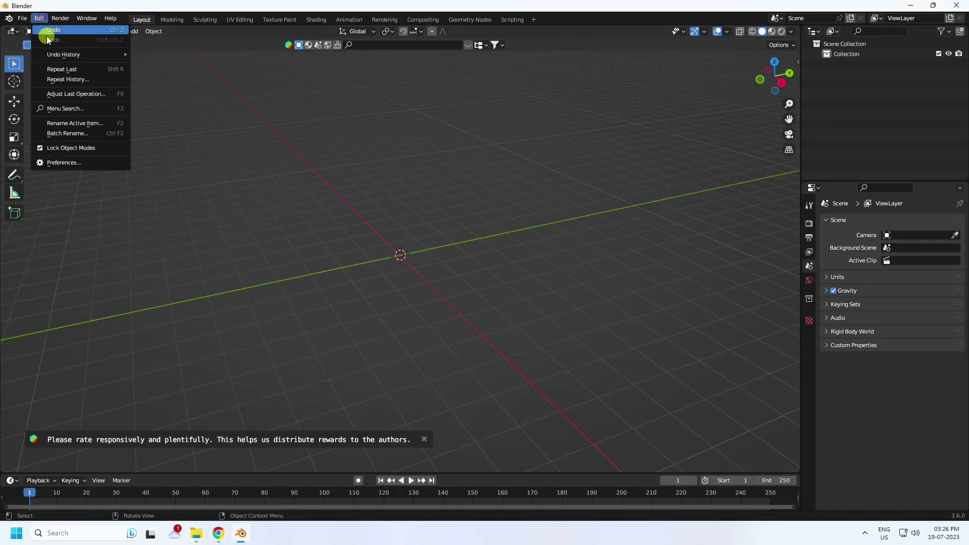
left_click(52, 162)
left_click(21, 212)
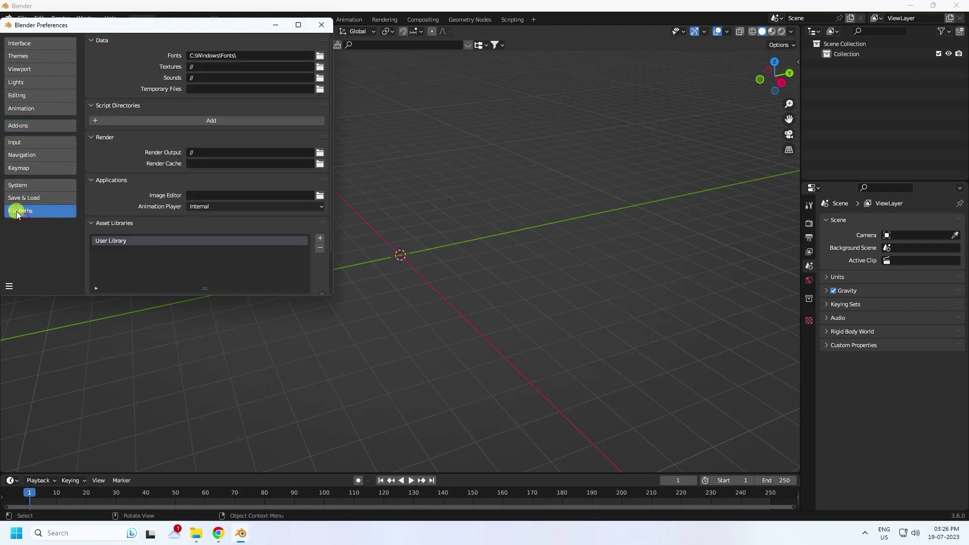
left_click_drag(329, 295, 475, 398)
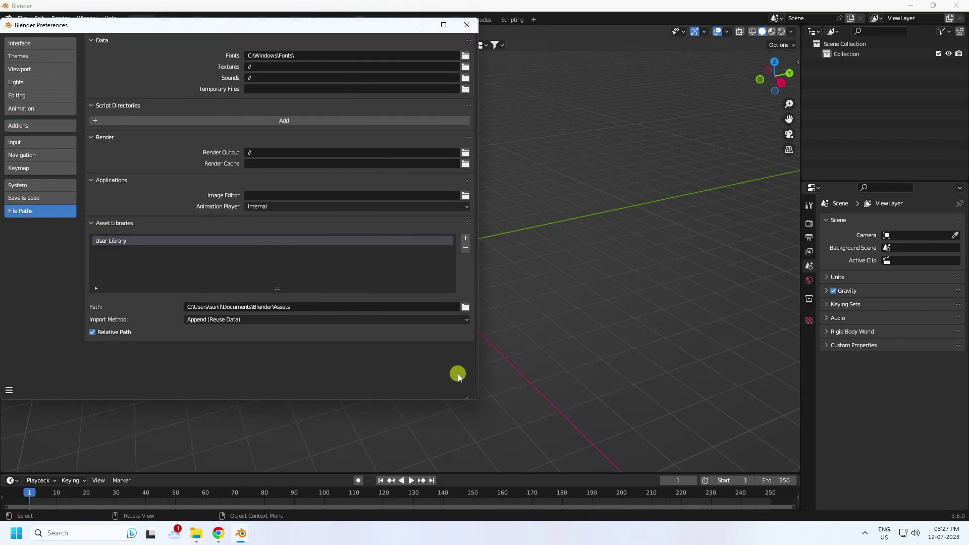
left_click(196, 533)
left_click(101, 119)
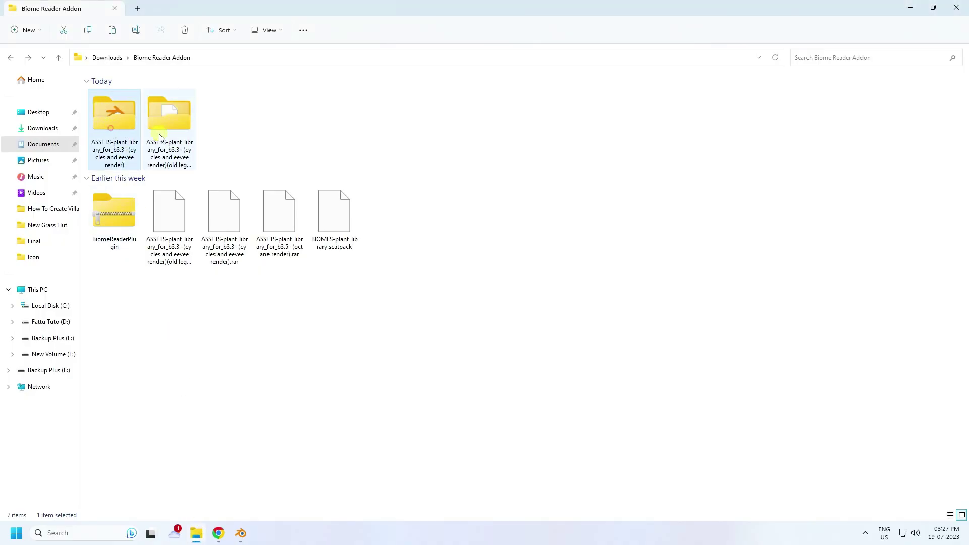
Copy both ASSETS plant library folders into Documents.
left_click(160, 137, "ctrl")
left_click_drag(226, 115, 121, 119)
right_click(120, 119)
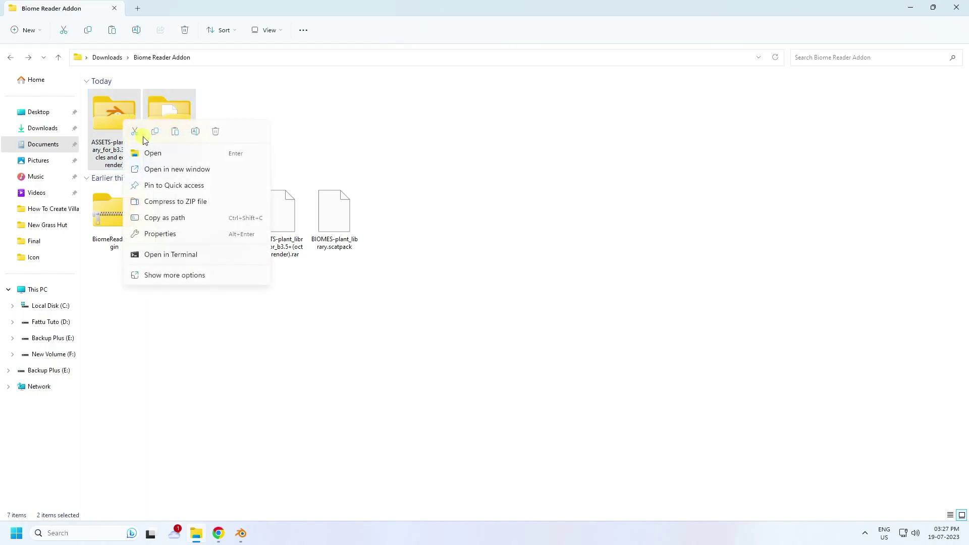
left_click(153, 130)
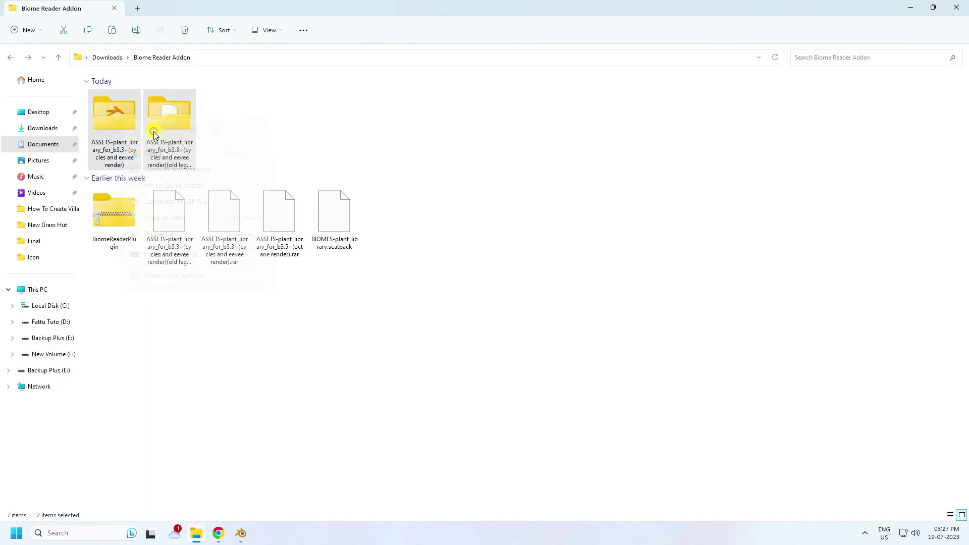
left_click(42, 146)
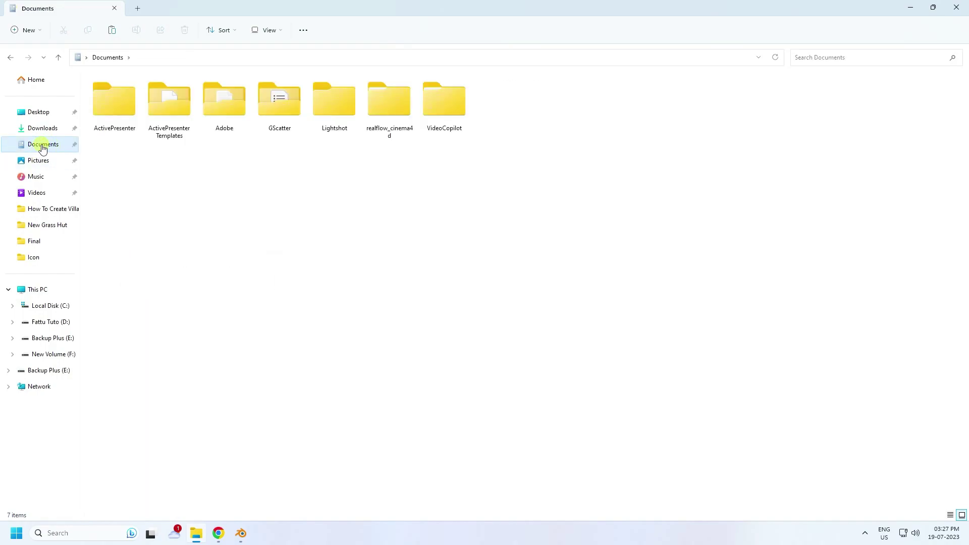
right_click(292, 175)
left_click(299, 182)
Check the pasted ASSETS folders in Documents and return to Blender's preferences.
left_click(555, 132)
left_click(507, 134)
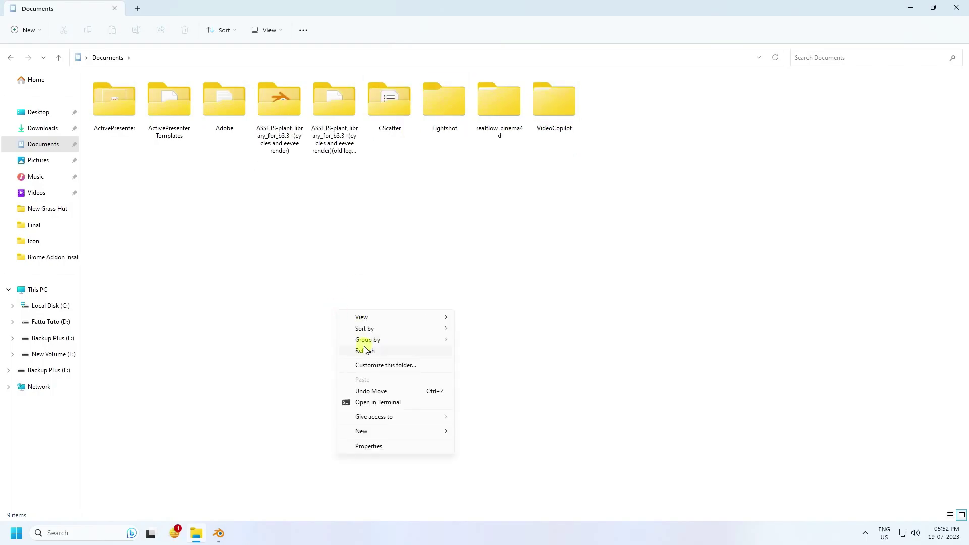
left_click(363, 348)
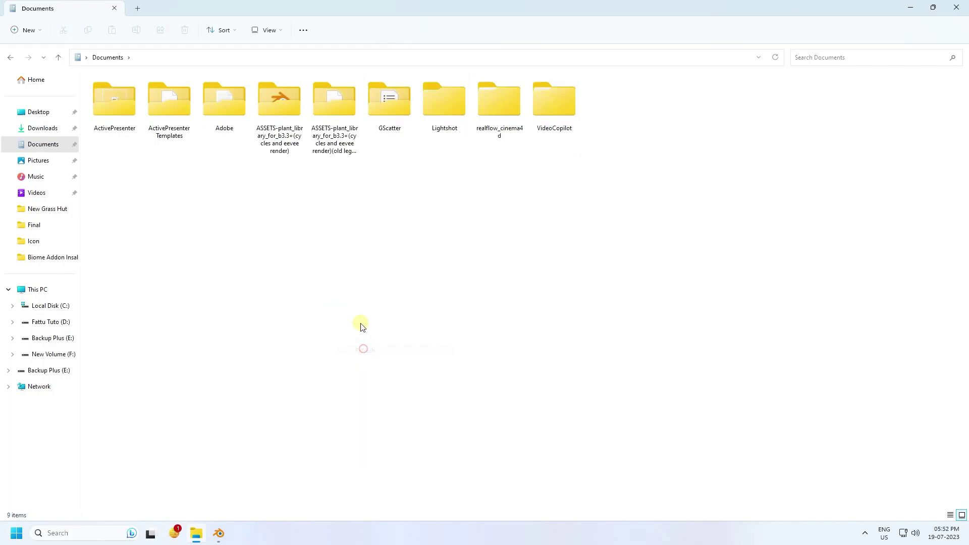
left_click(262, 472)
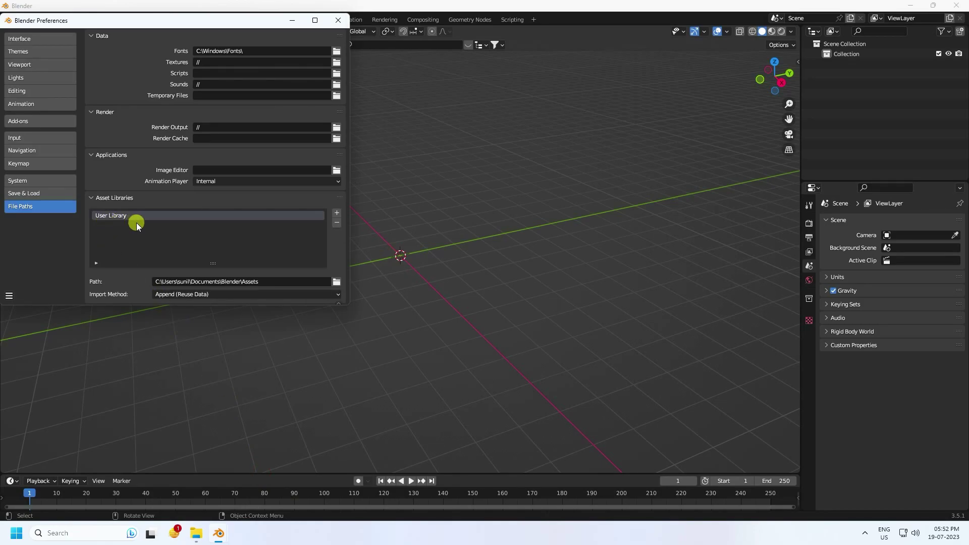
Add the legacy ASSETS folder in Documents as an asset library.
left_click(336, 212)
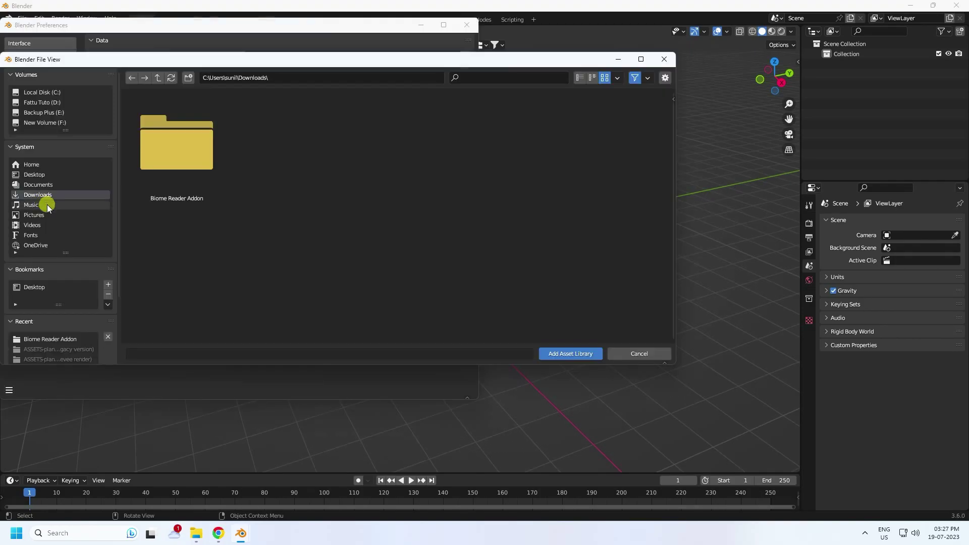
left_click(39, 186)
left_click(178, 170)
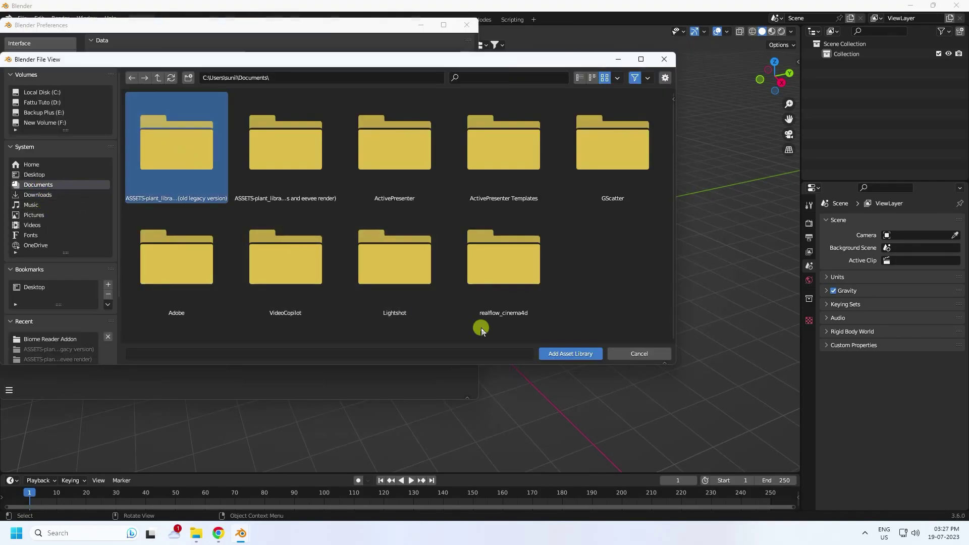
left_click(563, 353)
left_click(548, 355)
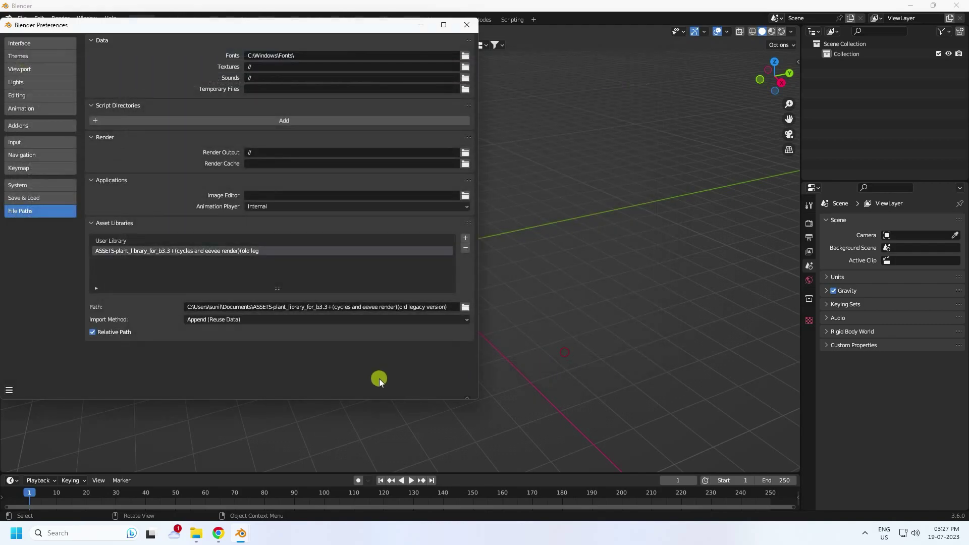
Add the Cycles and Eevee ASSETS folder as a second asset library and save preferences.
left_click(465, 240)
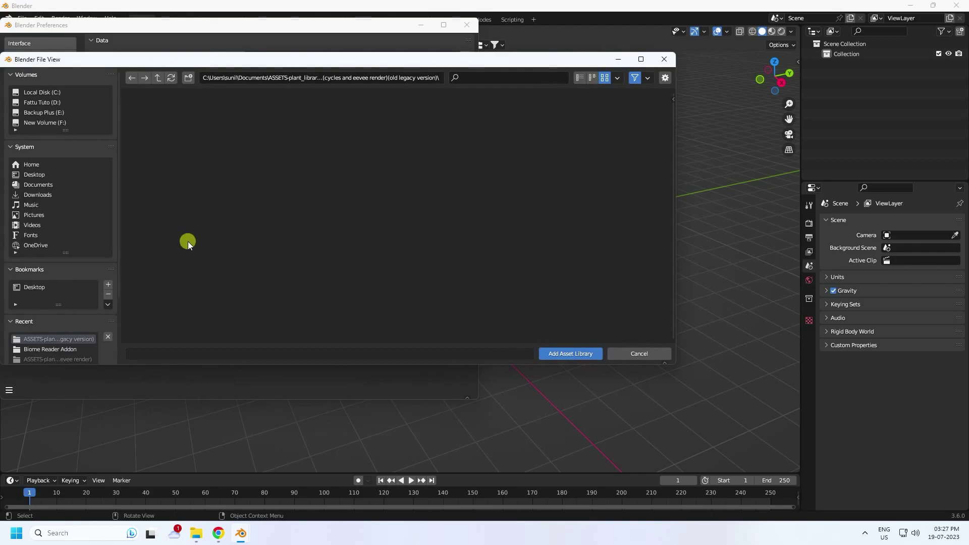
left_click(38, 185)
left_click(262, 181)
left_click(600, 354)
left_click(555, 353)
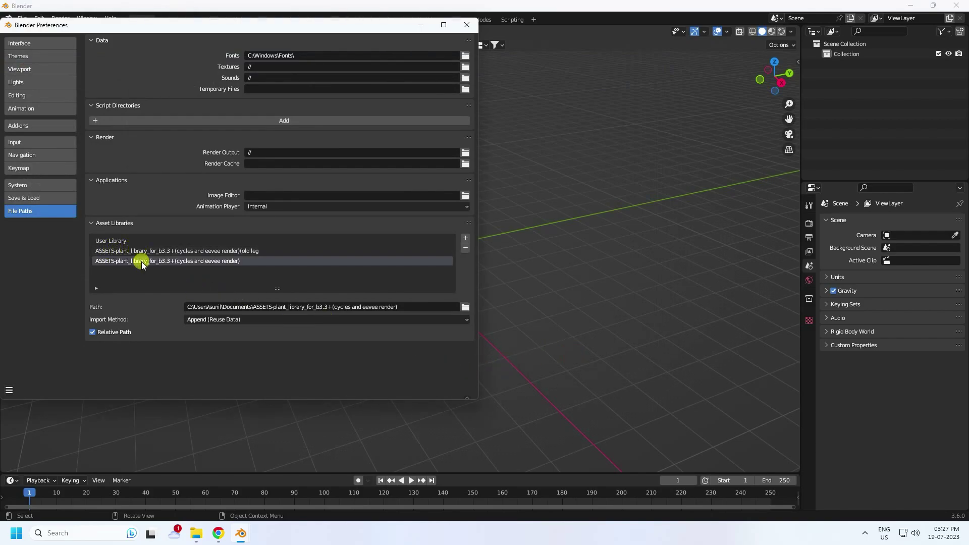
left_click(9, 389)
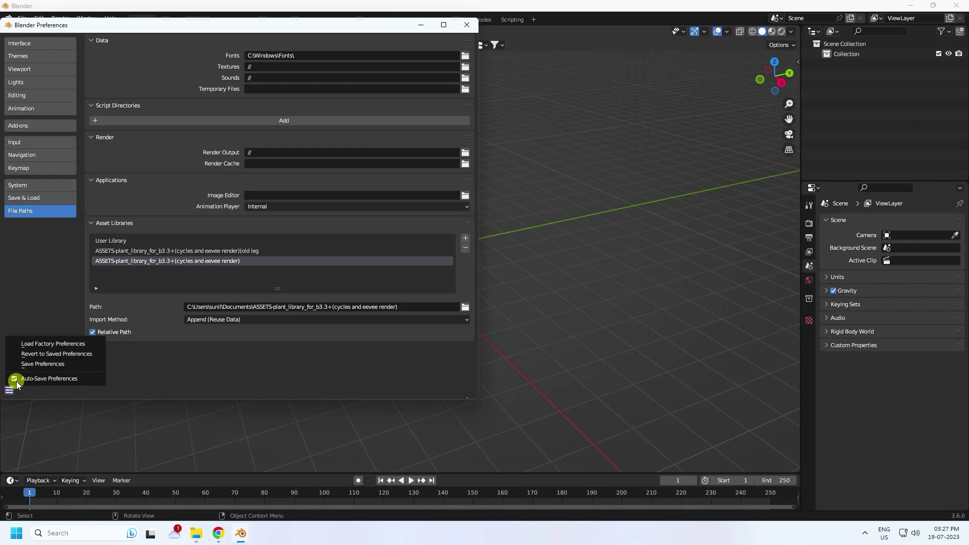
left_click(34, 362)
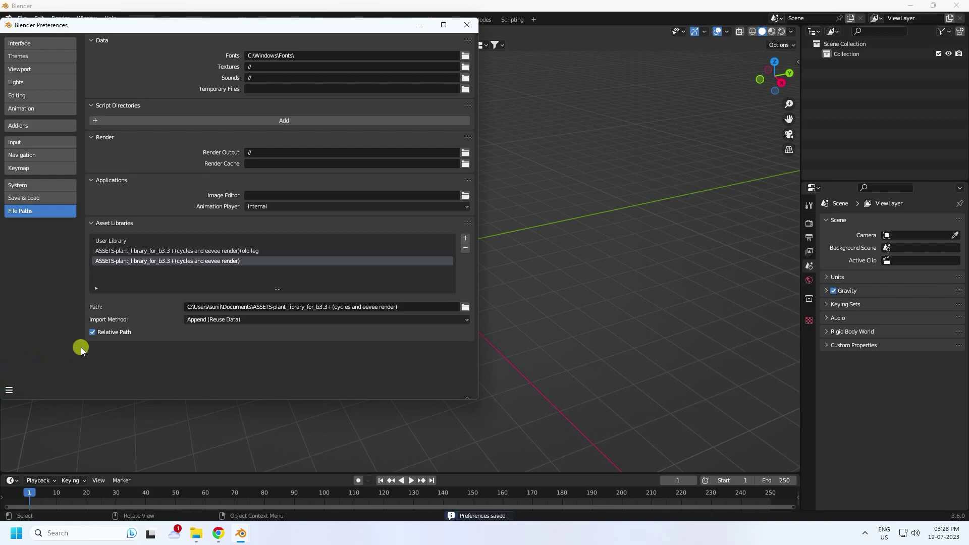
Install the add-on from Downloads/Biome Reader Addon/BiomeReaderPlugin.zip.
left_click(15, 127)
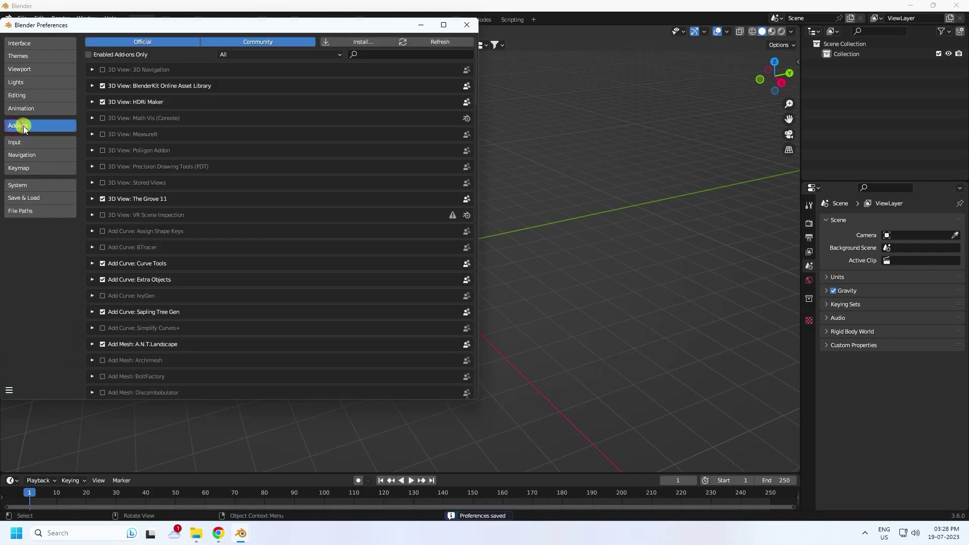
left_click(355, 42)
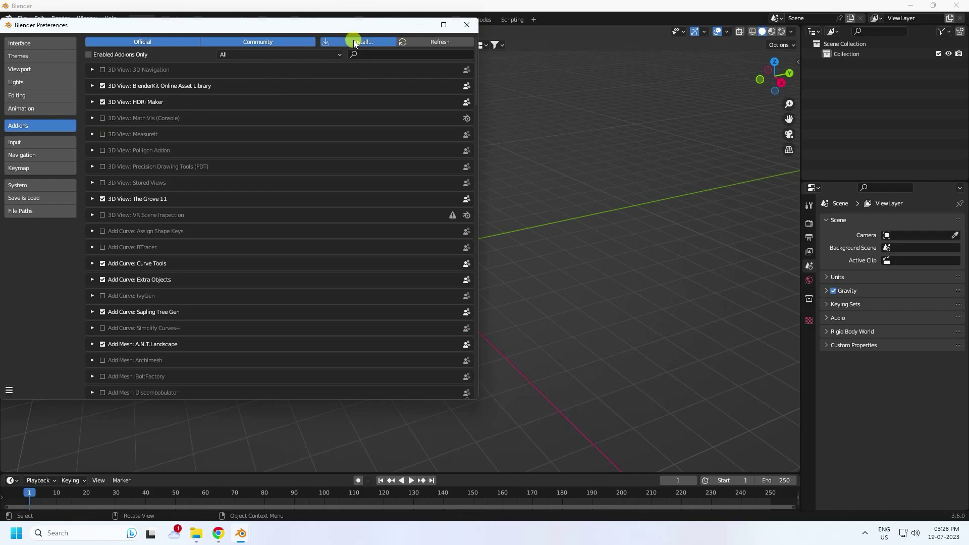
left_click(30, 196)
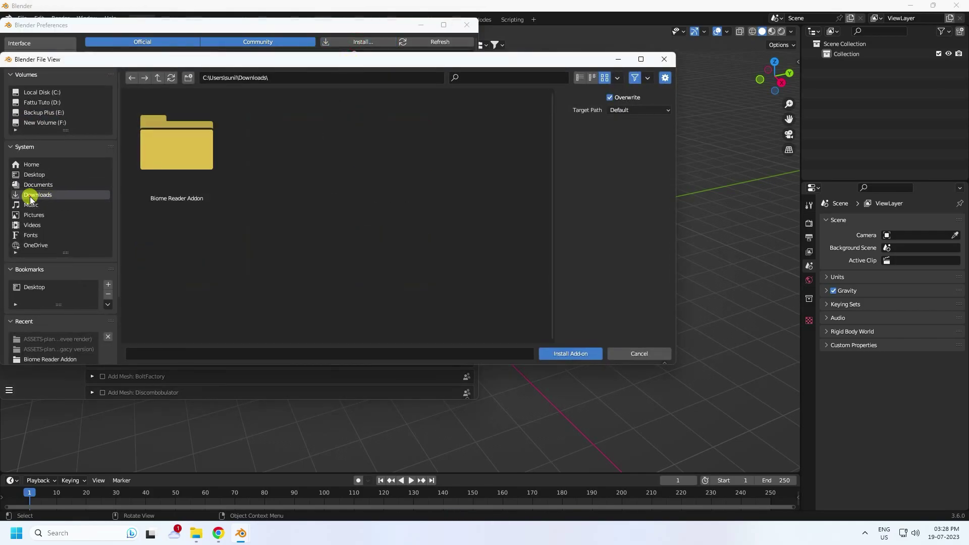
double_click(200, 174)
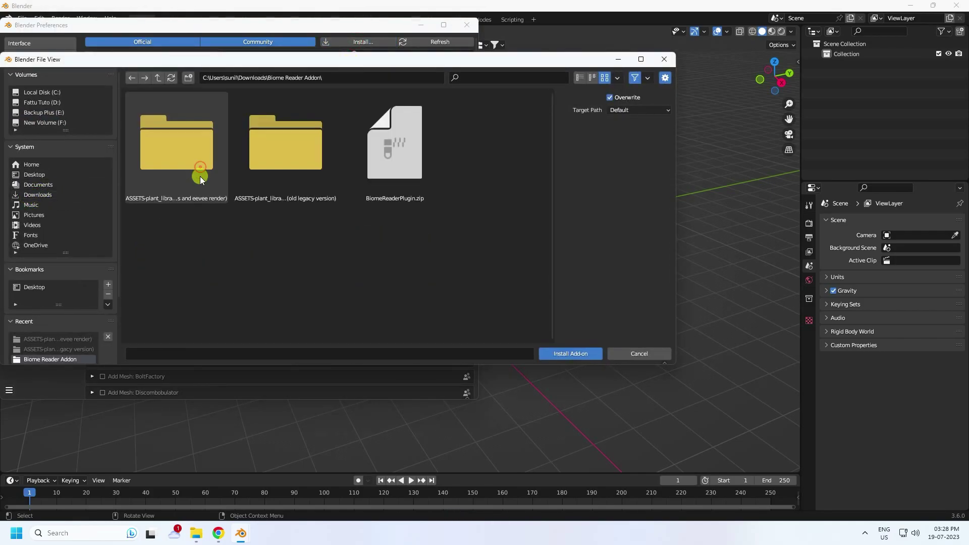
left_click(409, 180)
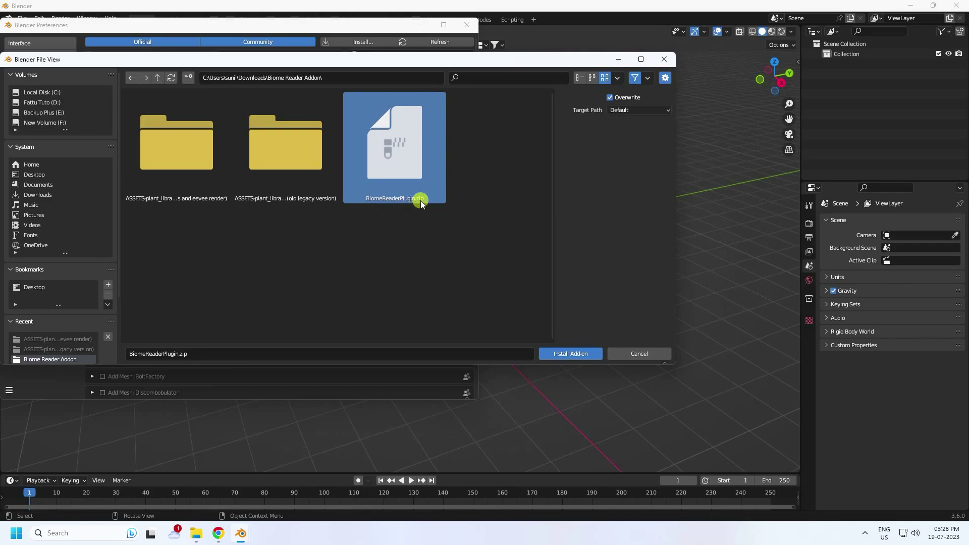
left_click(565, 353)
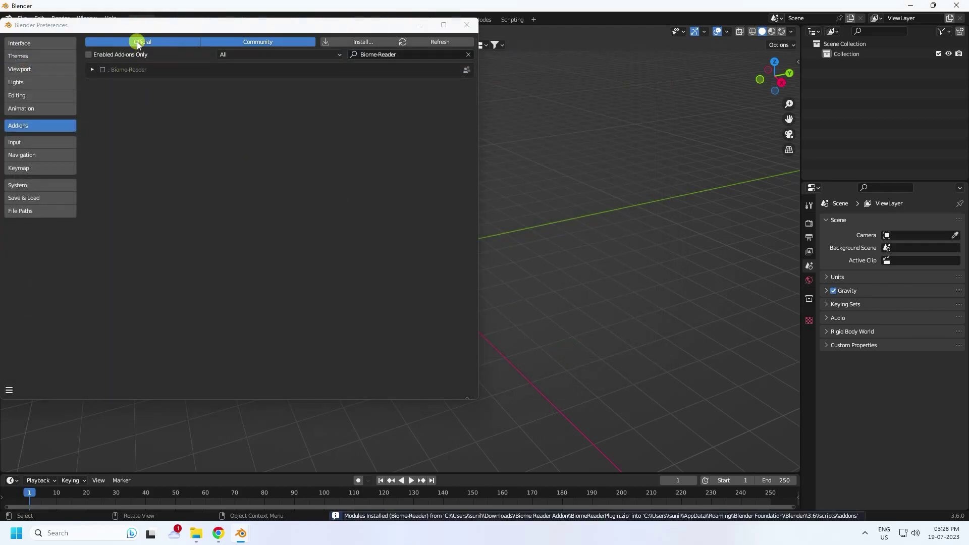
Enable Biome-Reader, save the preferences, and close Preferences and Blender.
left_click_drag(144, 29, 277, 72)
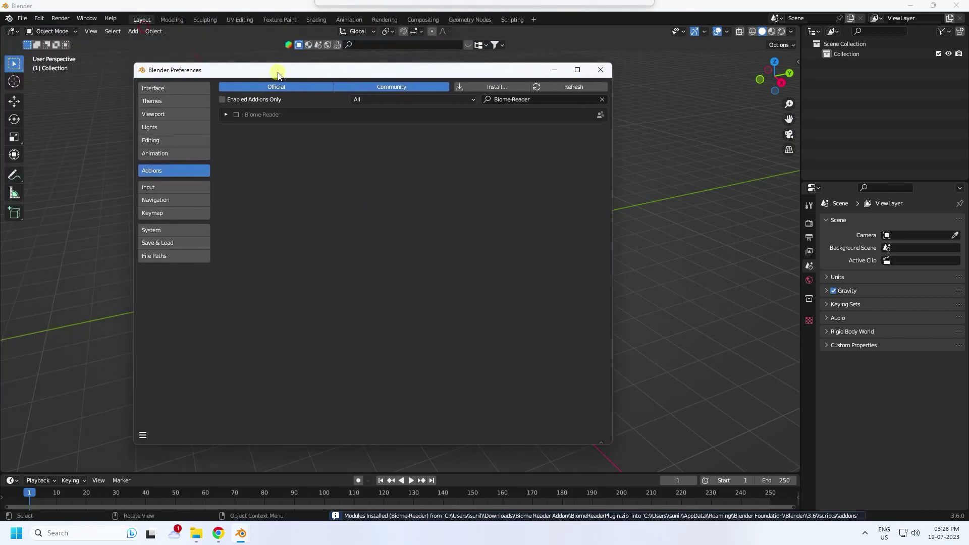
left_click(236, 115)
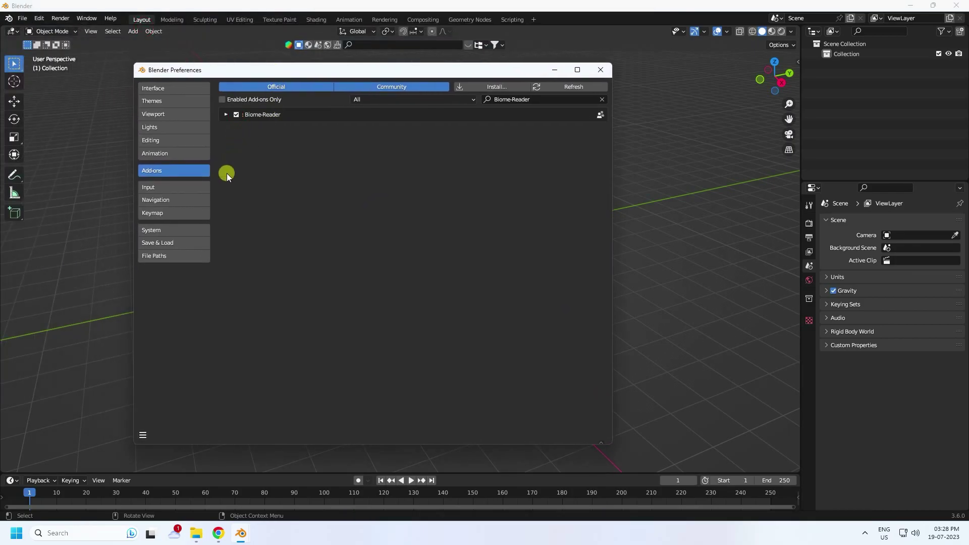
left_click(143, 435)
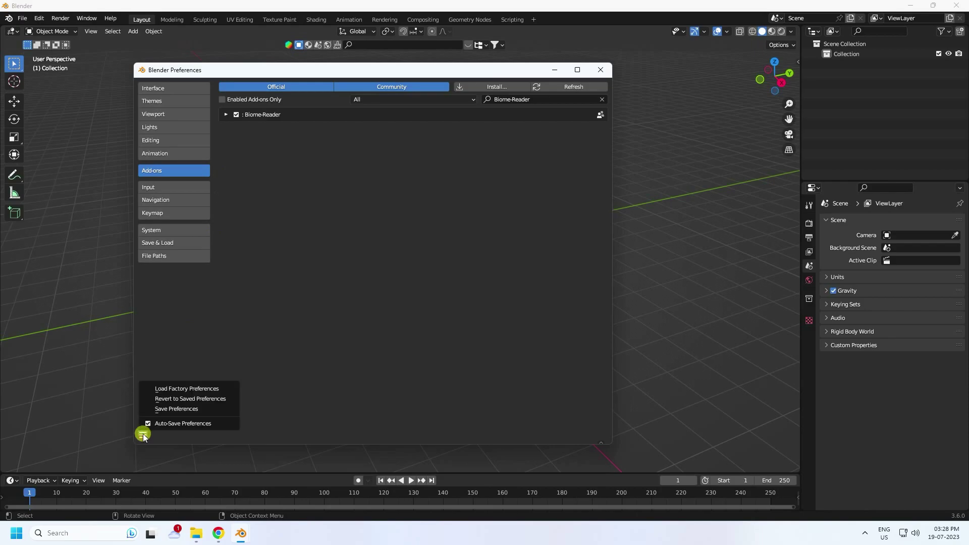
left_click(162, 409)
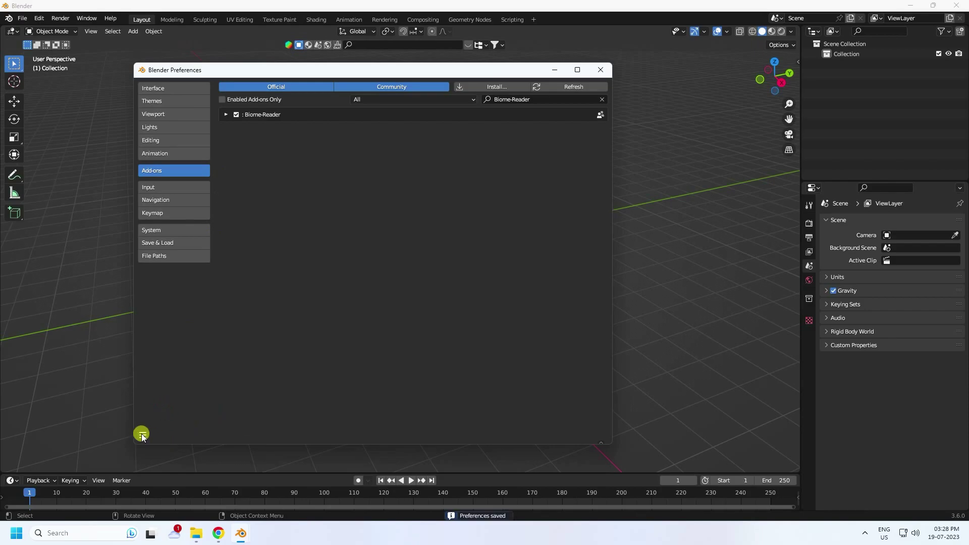
left_click(142, 435)
left_click(165, 410)
left_click(601, 69)
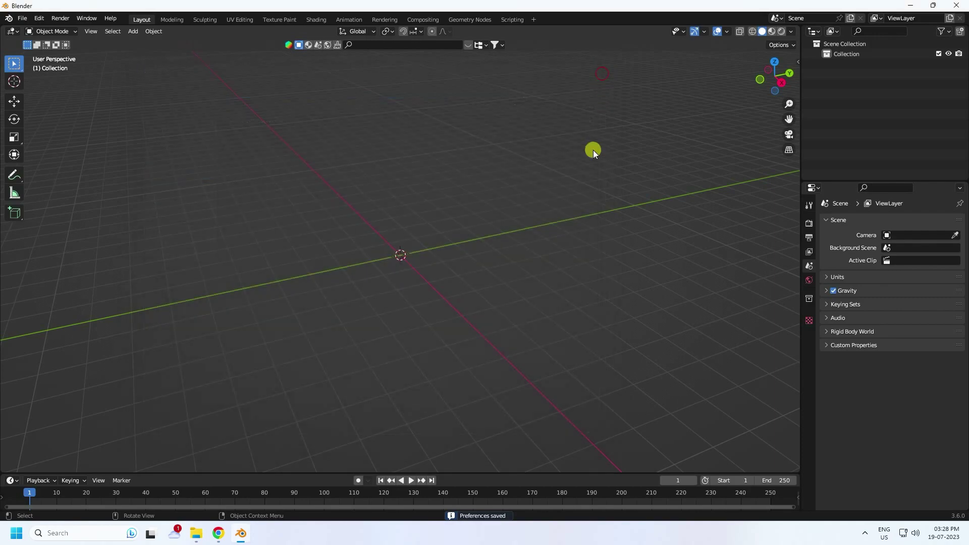
left_click(961, 7)
Quit without saving, relaunch Blender 3.6 and delete the default camera, cube and light.
left_click(499, 285)
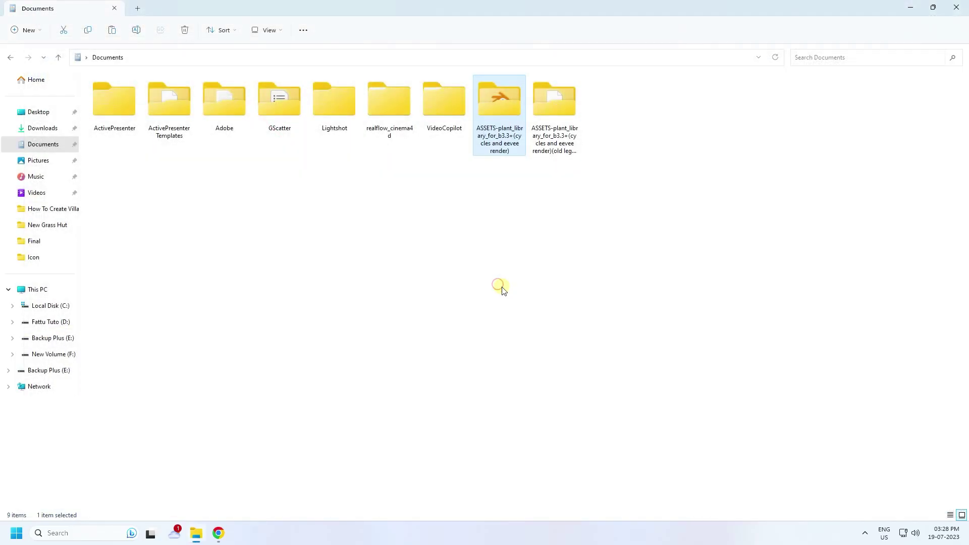
left_click(293, 334)
left_click(17, 533)
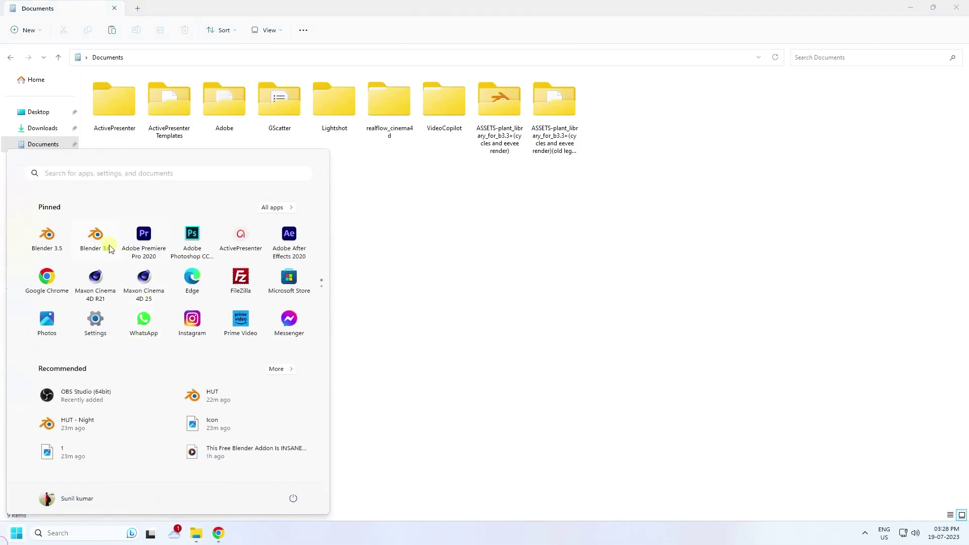
left_click(95, 279)
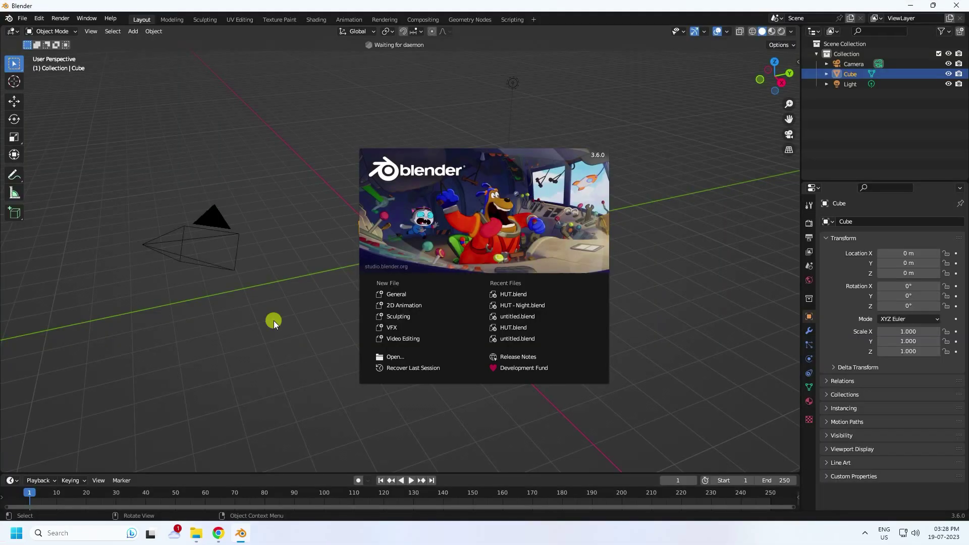
left_click(248, 329)
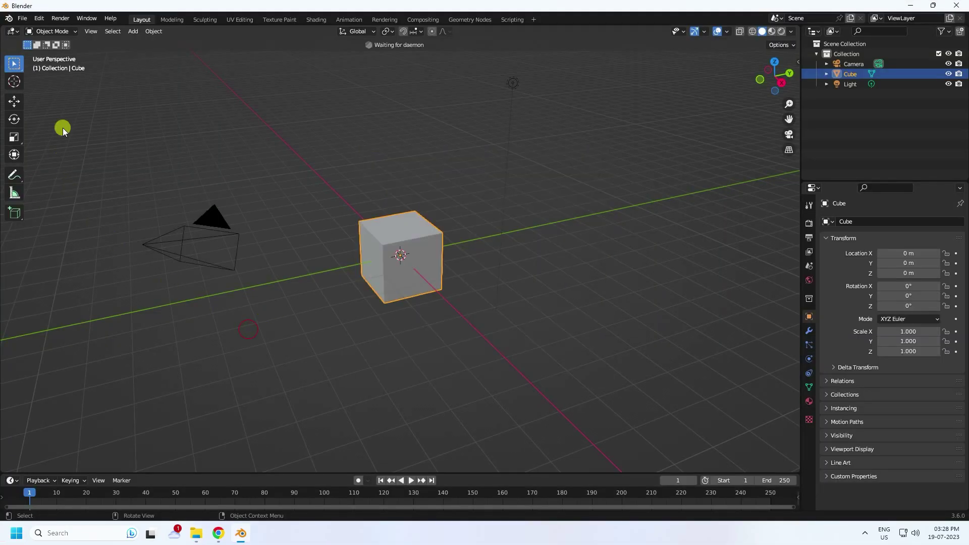
left_click_drag(63, 129, 676, 358)
key("Delete")
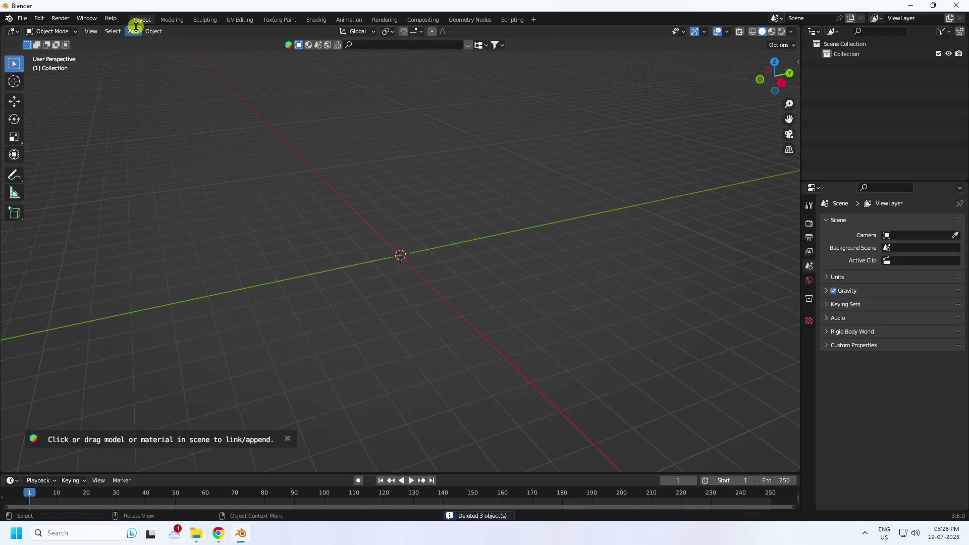
Add a plane at the origin and scale it about 6.5 times.
left_click(133, 31)
mouse_move(147, 43)
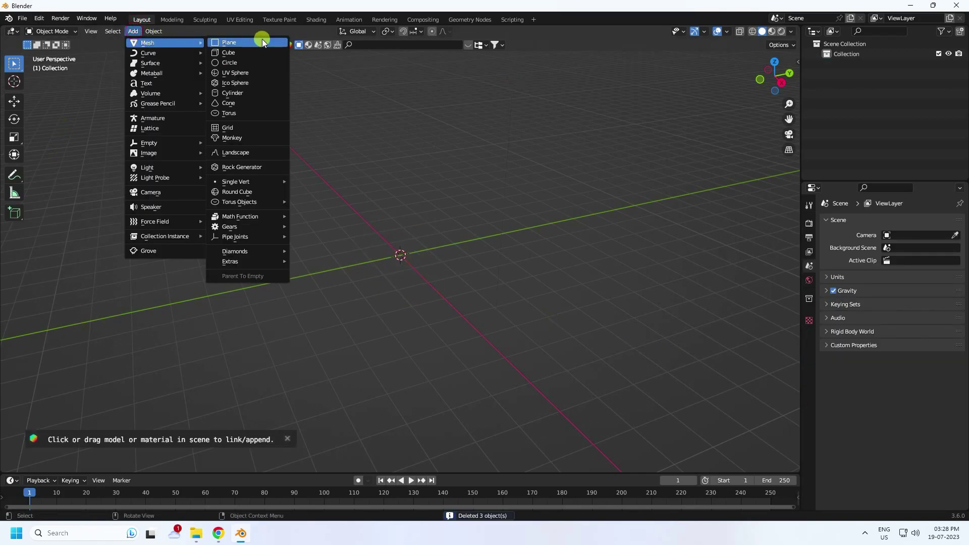
left_click(236, 41)
key("s")
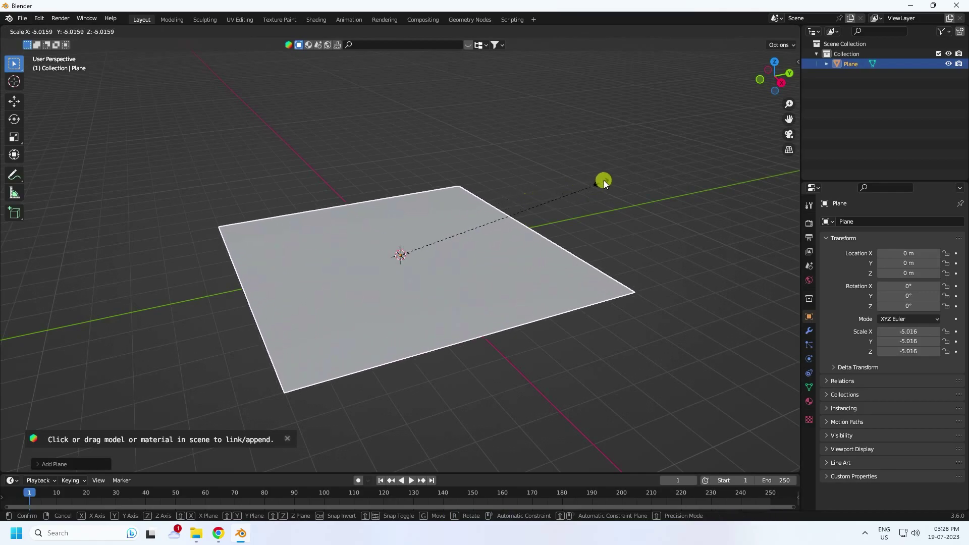
left_click(572, 226)
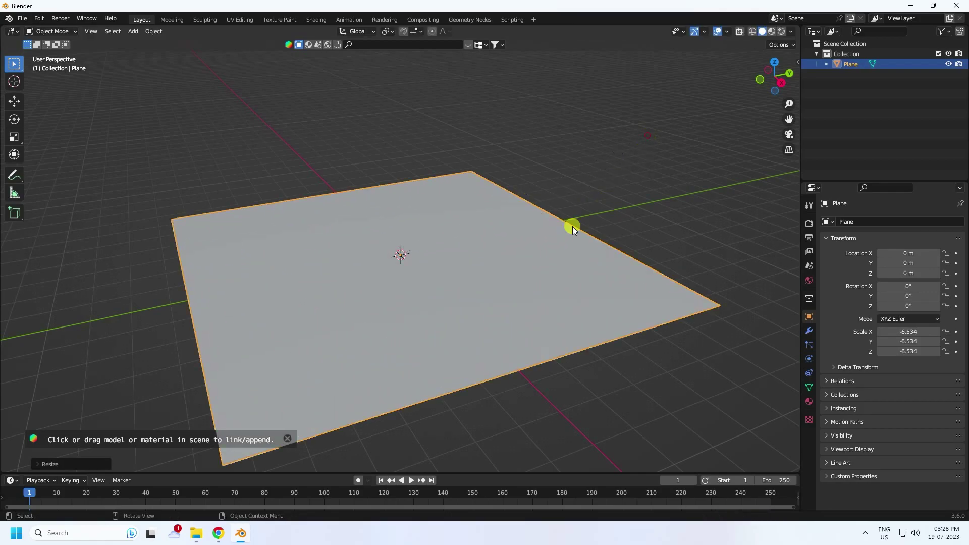
Show the sidebar's Biome-Reader panel.
left_click(798, 62)
scroll(794, 389, "down", 1)
left_click(795, 440)
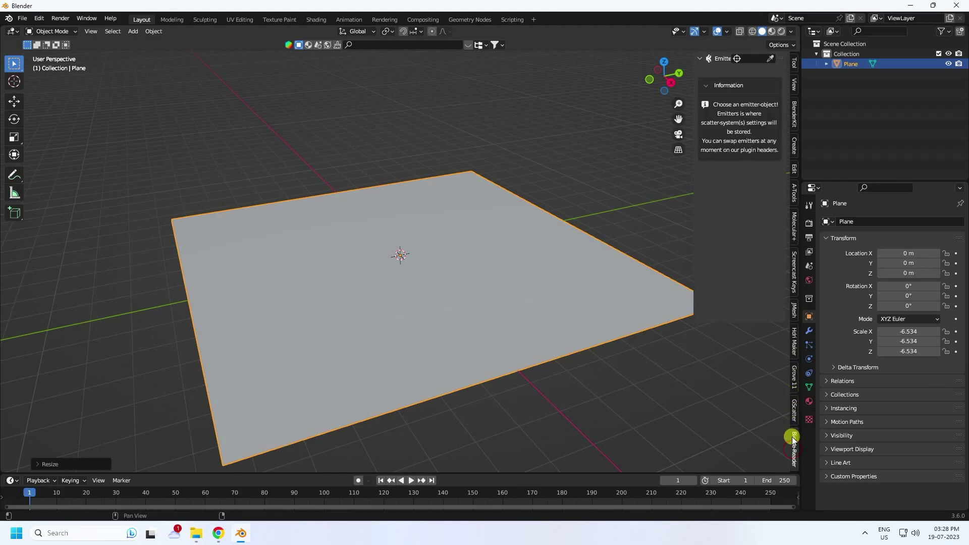
Set Plane as the Biome-Reader emitter and widen the panel.
left_click(736, 58)
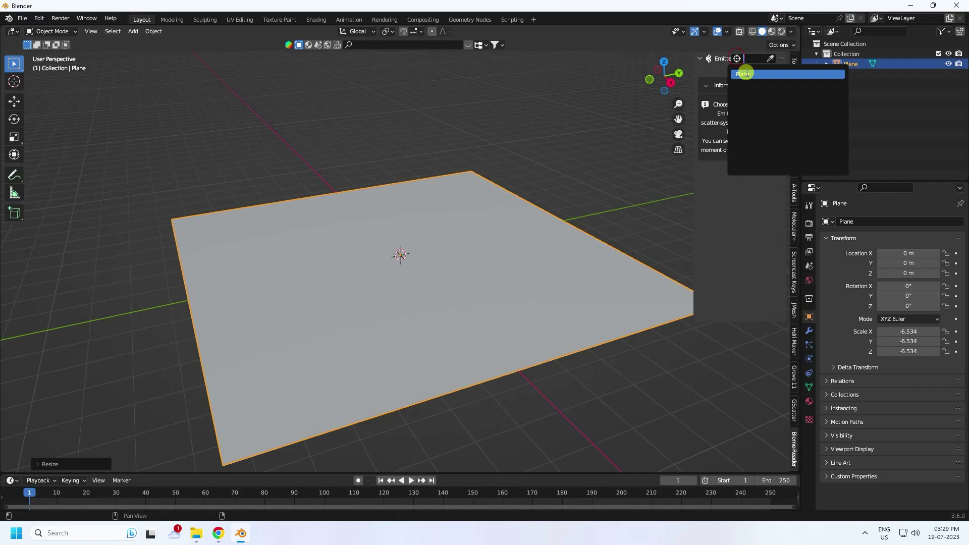
left_click(745, 74)
left_click_drag(694, 242, 656, 244)
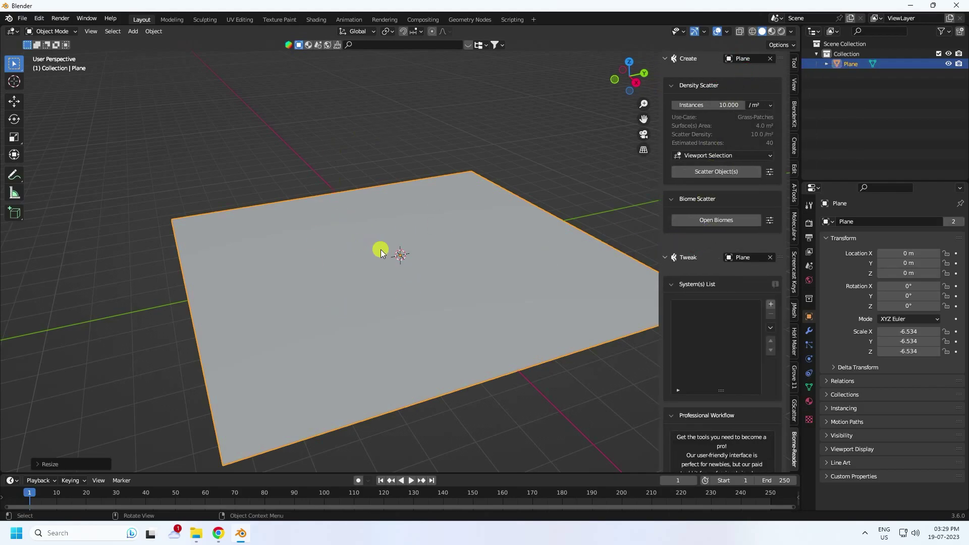
Open the biome library browser, widen it, and open its File menu.
left_click(707, 220)
left_click_drag(234, 193, 502, 201)
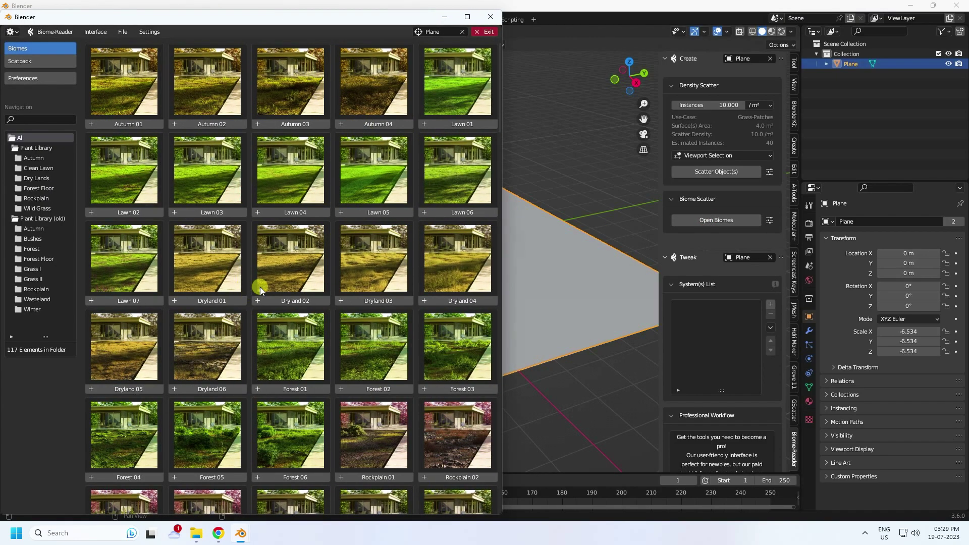
left_click(122, 33)
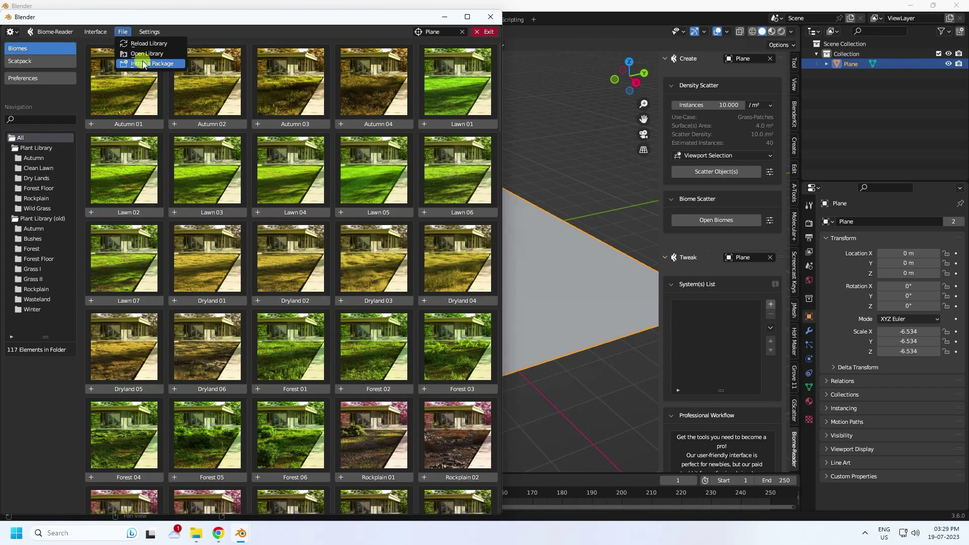
Locate BIOMES-plant_library.scatpack in Downloads/Biome Reader Addon, then return to the Biome-Reader browser.
mouse_move(197, 533)
left_click(204, 479)
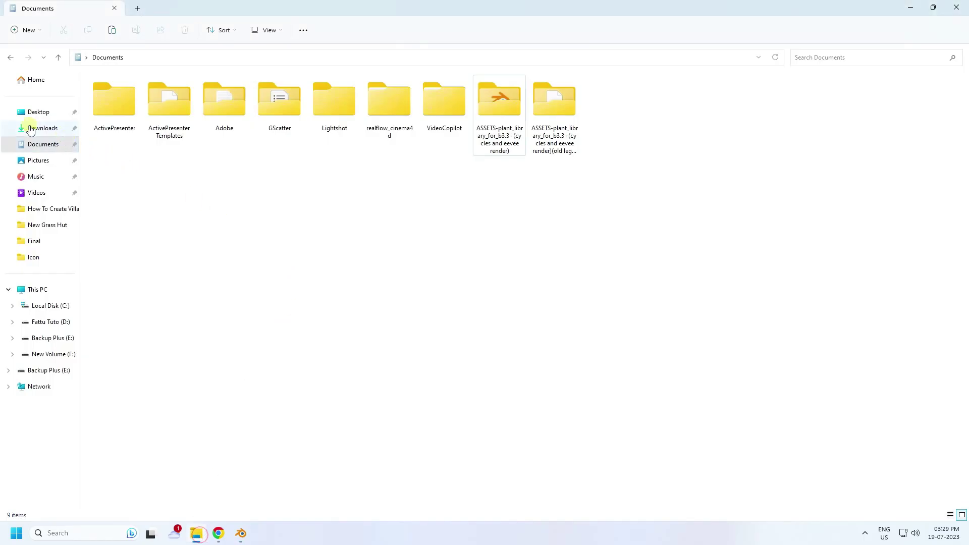
left_click(50, 129)
double_click(110, 108)
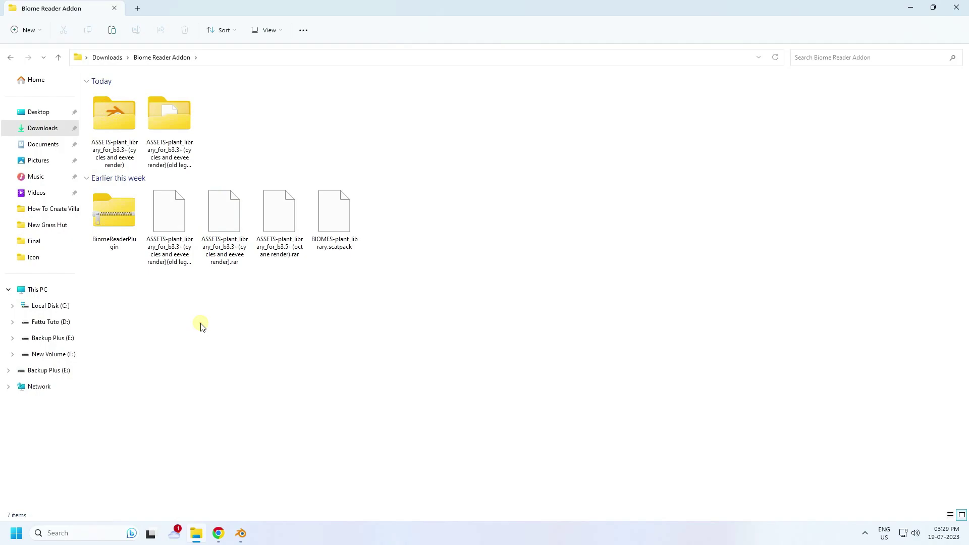
left_click(343, 249)
mouse_move(240, 533)
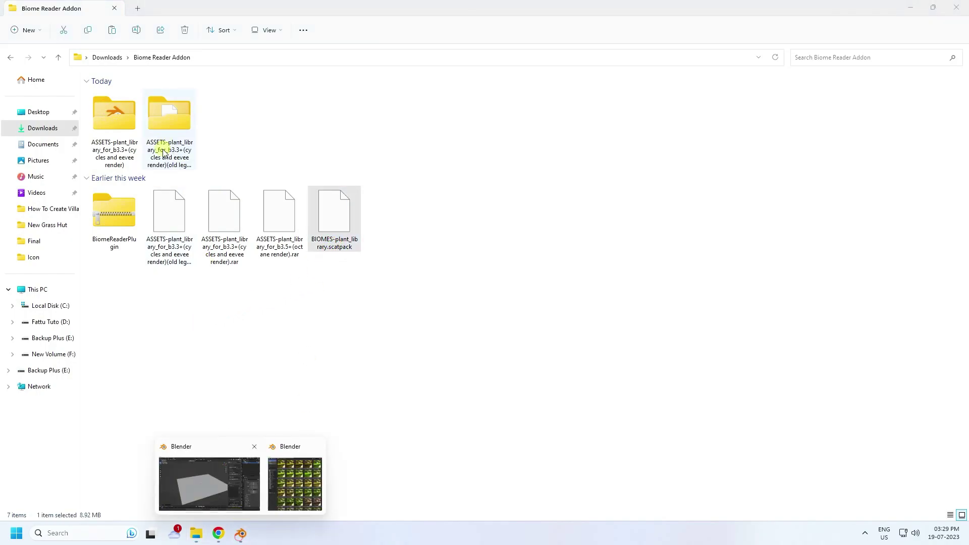
left_click(295, 479)
left_click(123, 32)
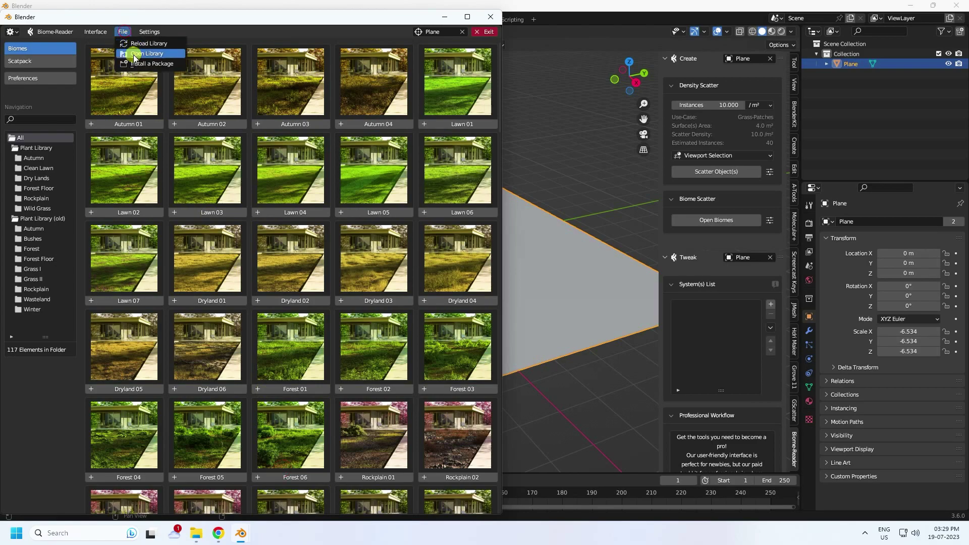
Install BIOMES-plant_library.scatpack from Downloads/Biome Reader Addon as a Biome-Reader package.
left_click(157, 63)
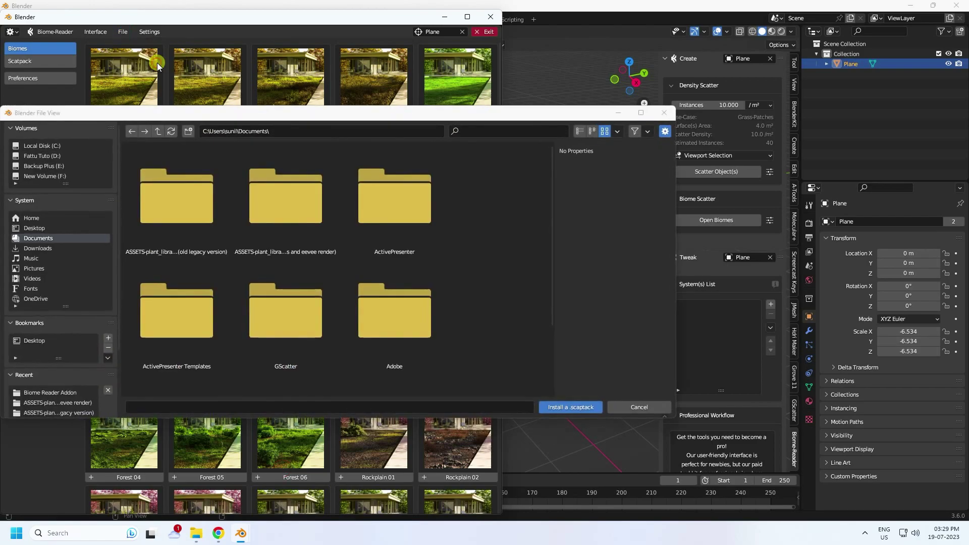
left_click(44, 248)
double_click(165, 215)
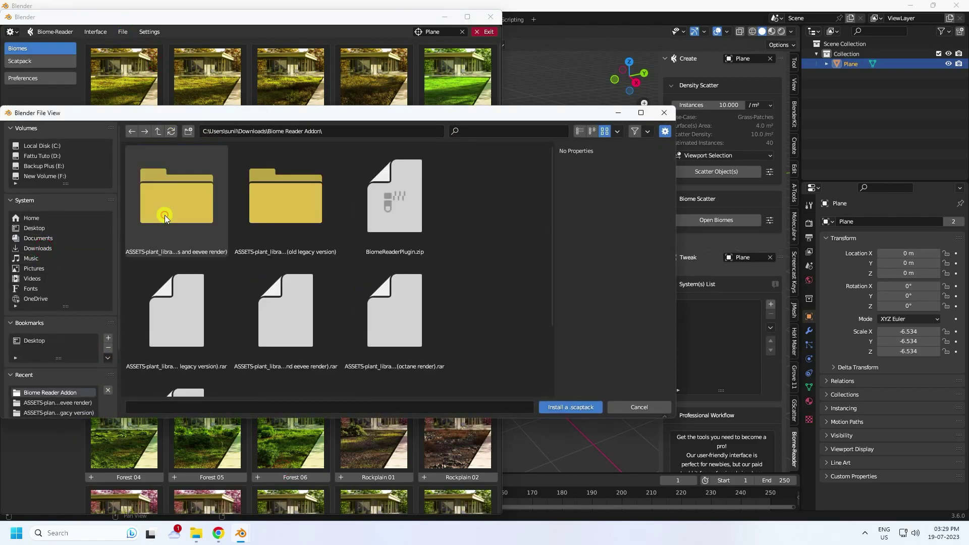
scroll(399, 255, "down", 2)
scroll(195, 395, "down", 1)
left_click(160, 364)
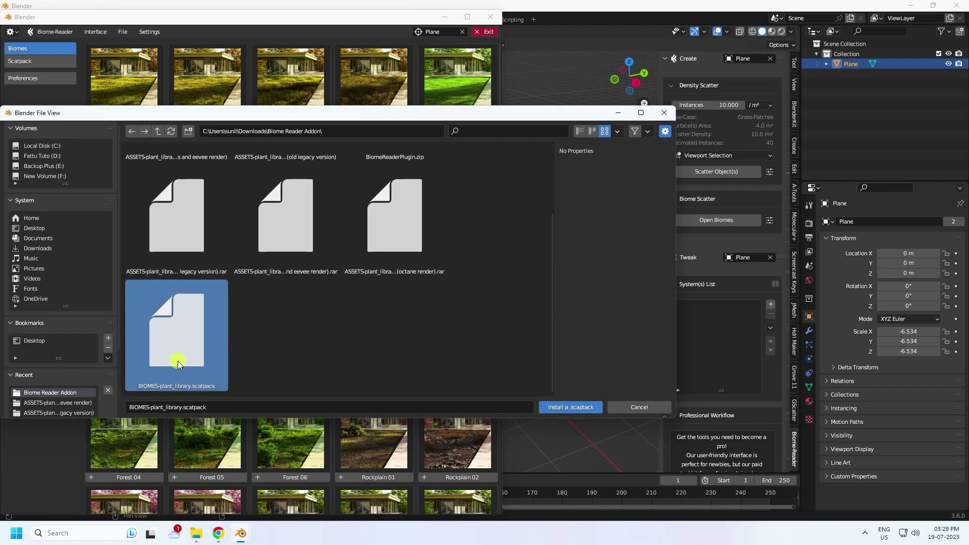
left_click(562, 405)
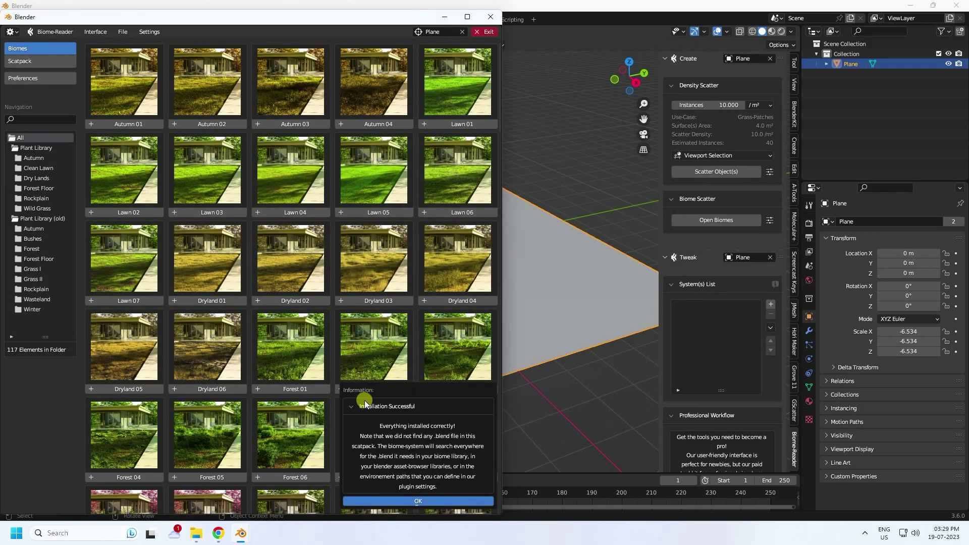
Dismiss the Installation Successful message and close the biome browser.
left_click(421, 501)
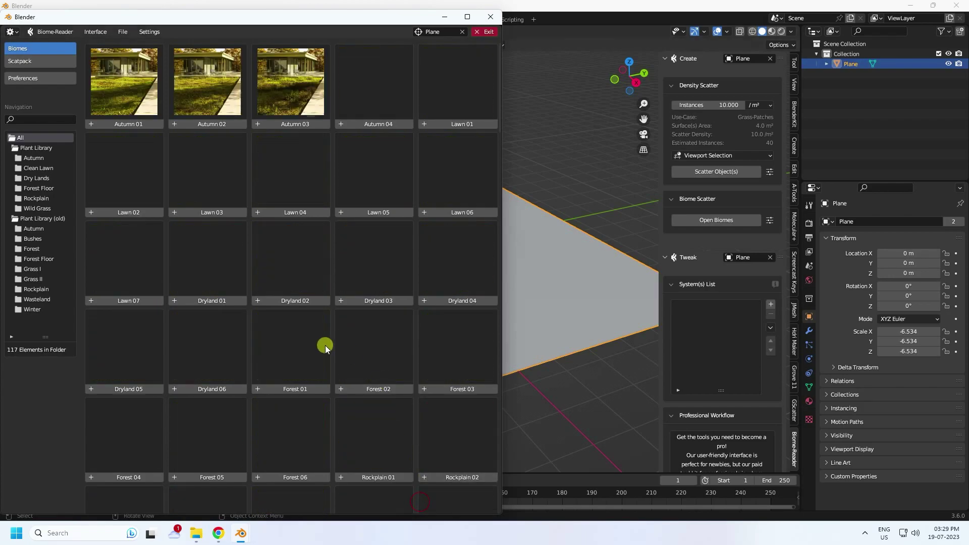
scroll(283, 288, "down", 2)
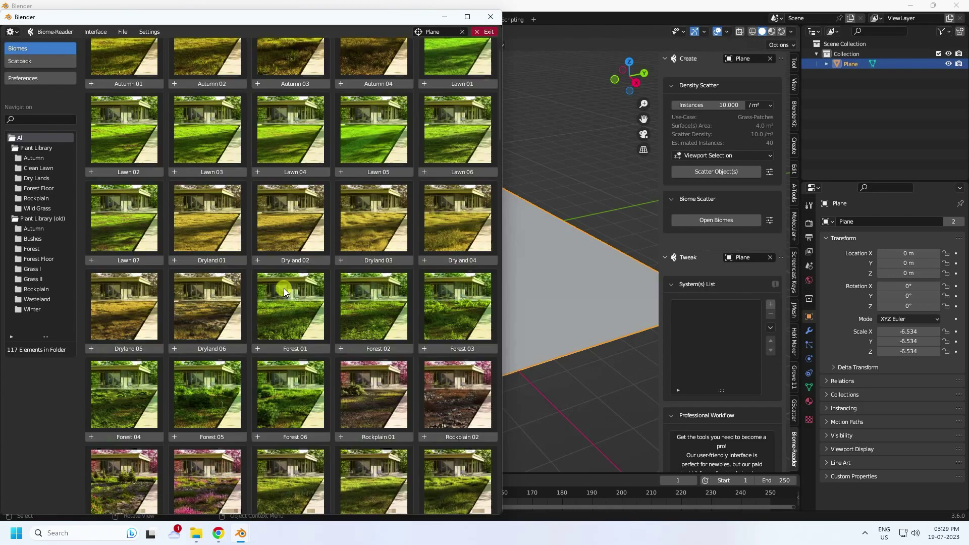
scroll(256, 314, "down", 12)
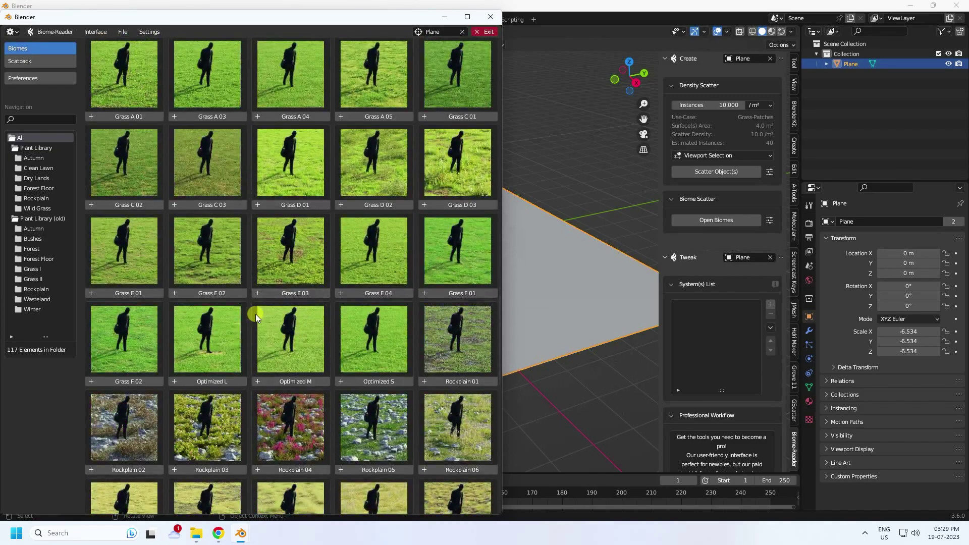
left_click(484, 17)
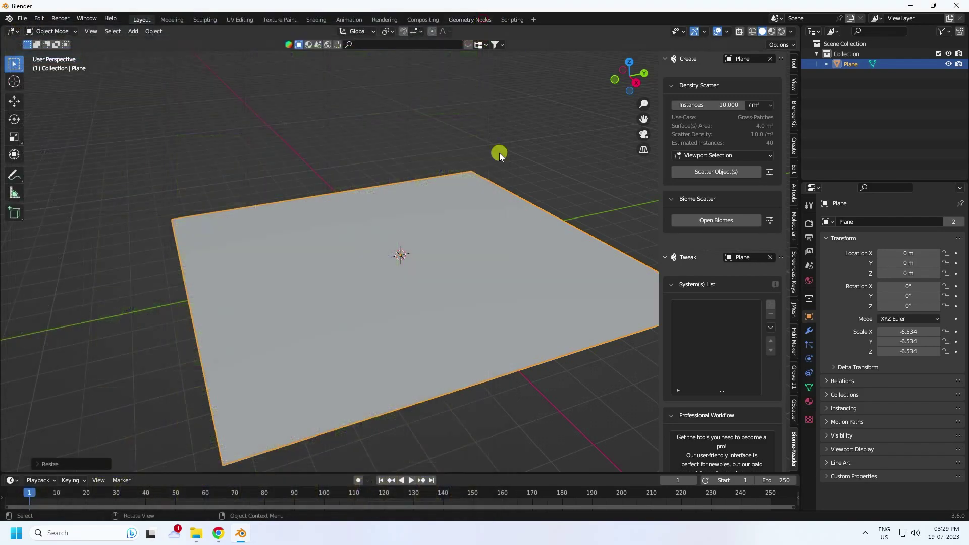
Scatter the Grass 11 biome (grass, red poppies, white Paperwhite flowers) over the plane.
left_click(717, 221)
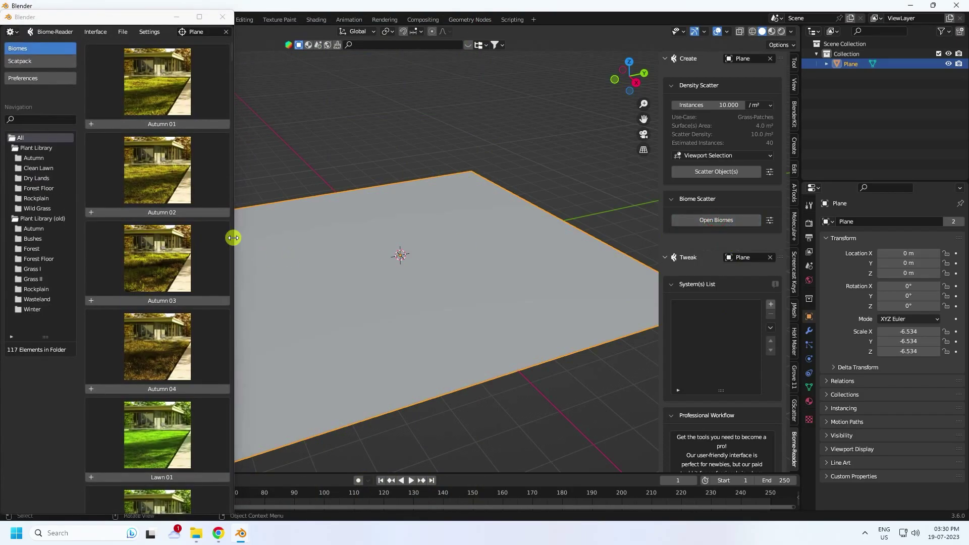
left_click_drag(235, 237, 448, 246)
scroll(405, 347, "down", 15)
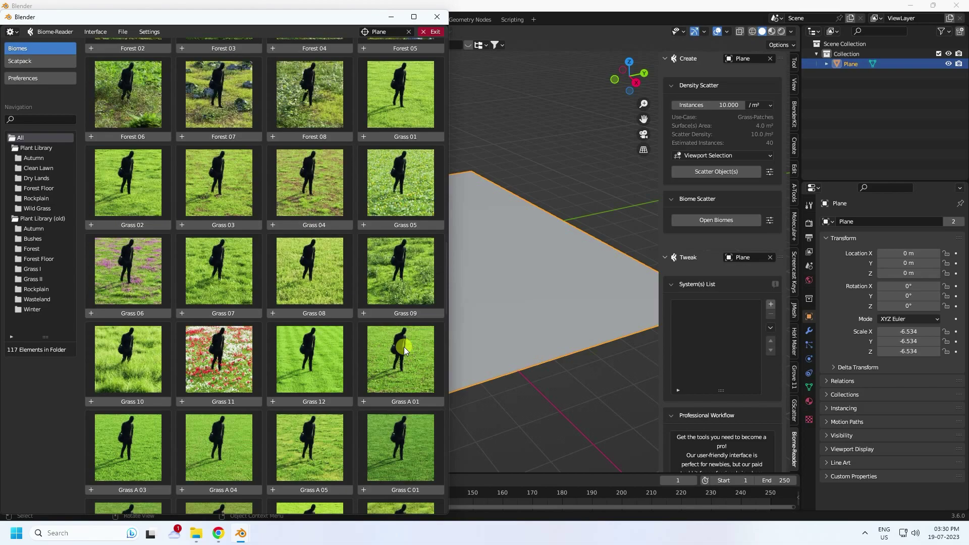
scroll(399, 353, "down", 2)
left_click(219, 362)
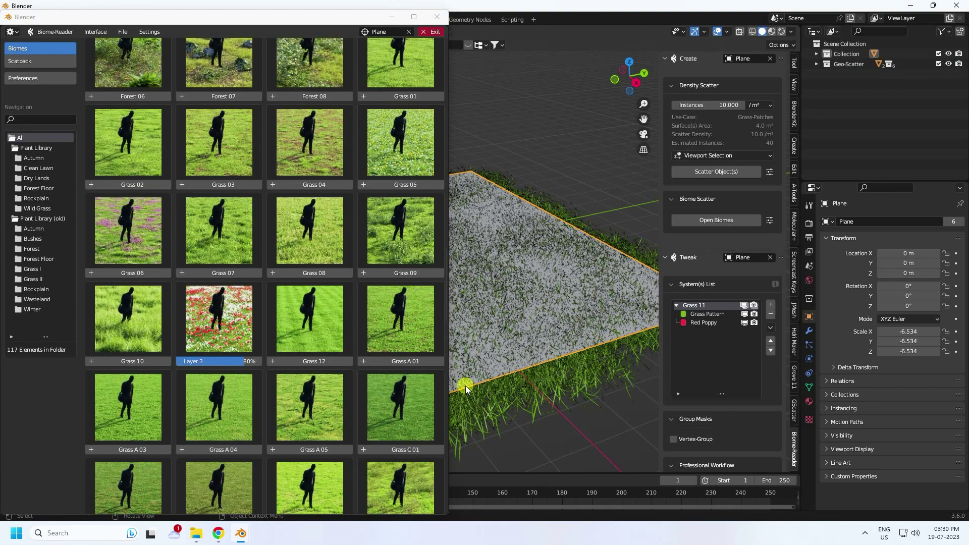
Delete the plane, leaving only the Grass 11 vegetation scatter.
left_click(432, 32)
middle_click_drag(458, 162, 293, 212)
key("Delete")
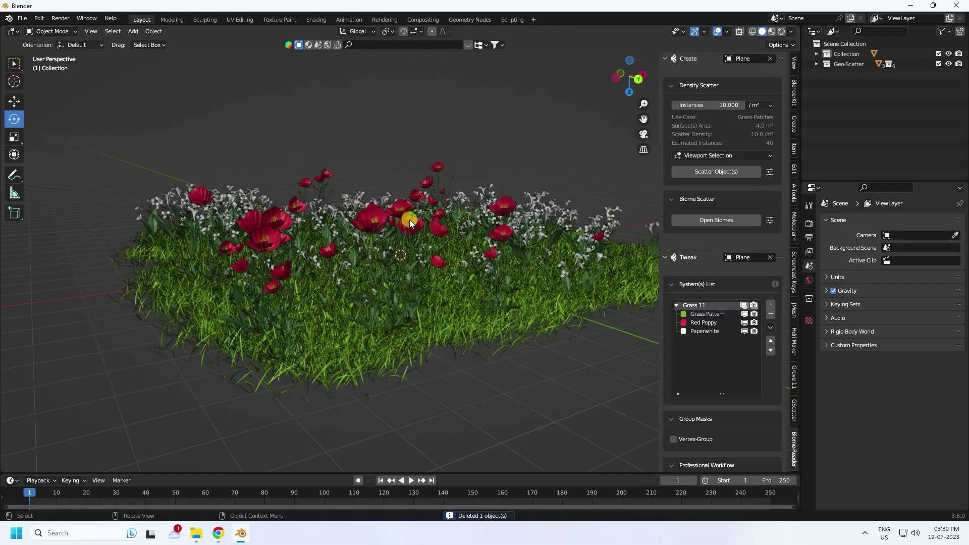
Layer the Rockplain 04 biome into the scene, adding rocks, wildflowers, gravel and moss.
middle_click_drag(422, 288, 438, 249)
scroll(437, 249, "down", 3)
scroll(742, 279, "down", 2)
left_click(717, 180)
left_click_drag(234, 234, 383, 237)
scroll(274, 277, "down", 5)
left_click_drag(380, 126, 385, 393)
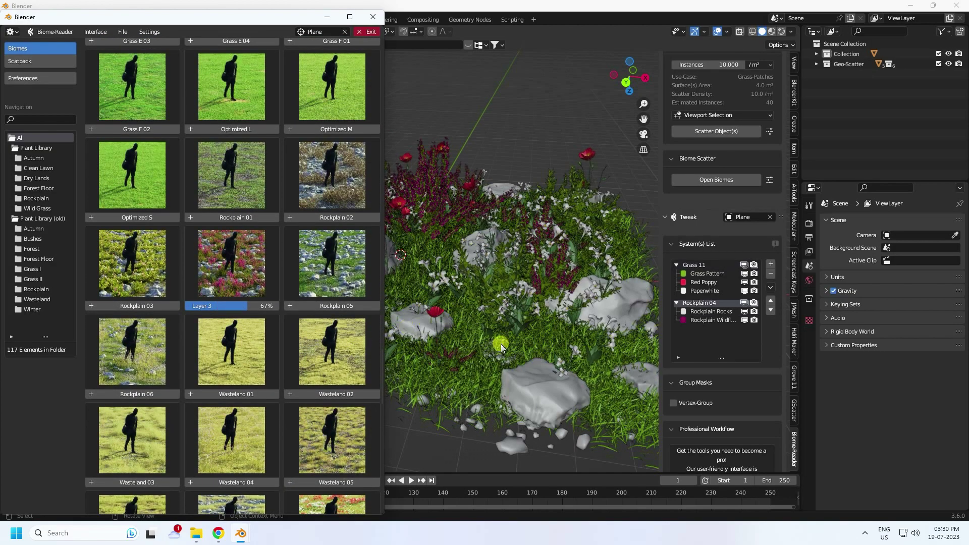
left_click(373, 17)
Zoom in on the rock scatter and bring up the Add menu.
scroll(462, 302, "up", 4)
scroll(437, 313, "down", 3)
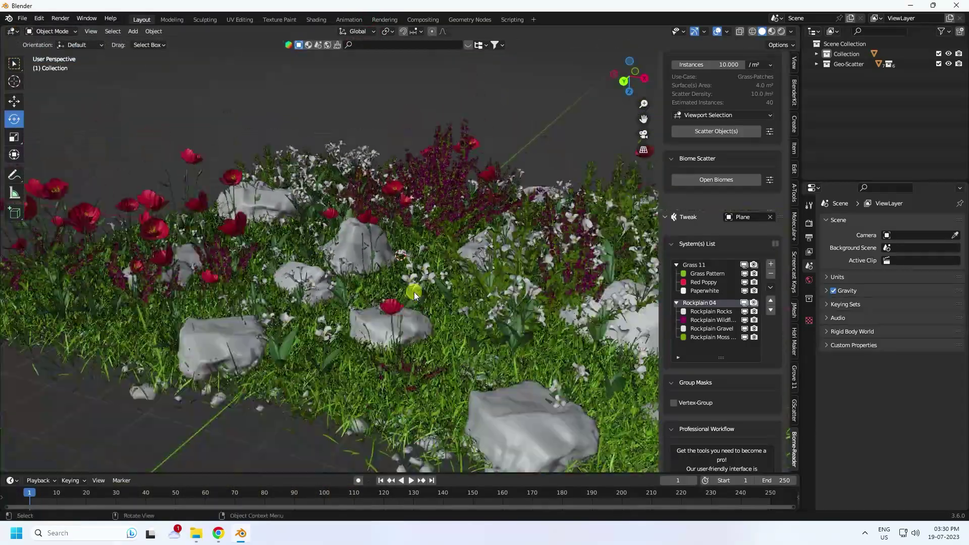
scroll(414, 292, "up", 3)
left_click(133, 32)
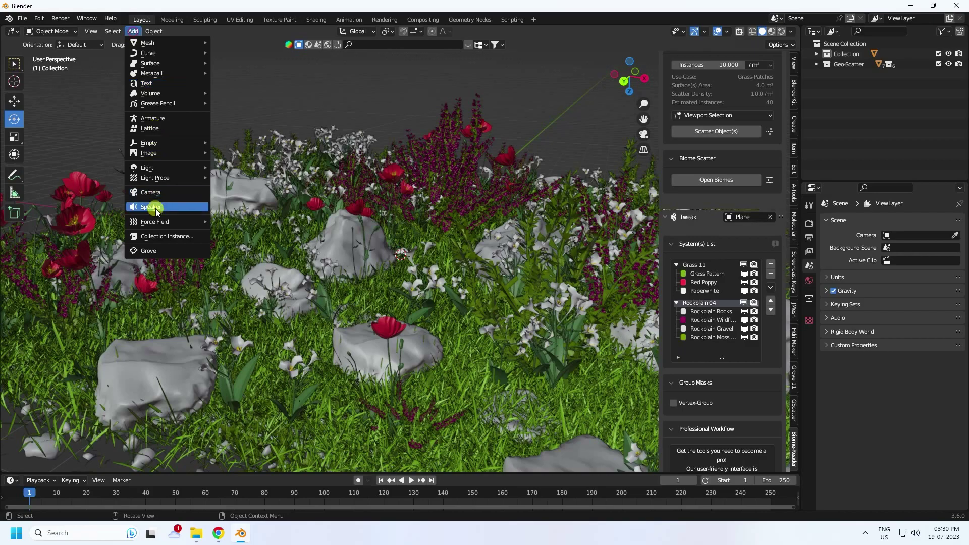
Scatter the Grass 05 biome, adding yellow daisies among the existing grass and rocks.
left_click(716, 180)
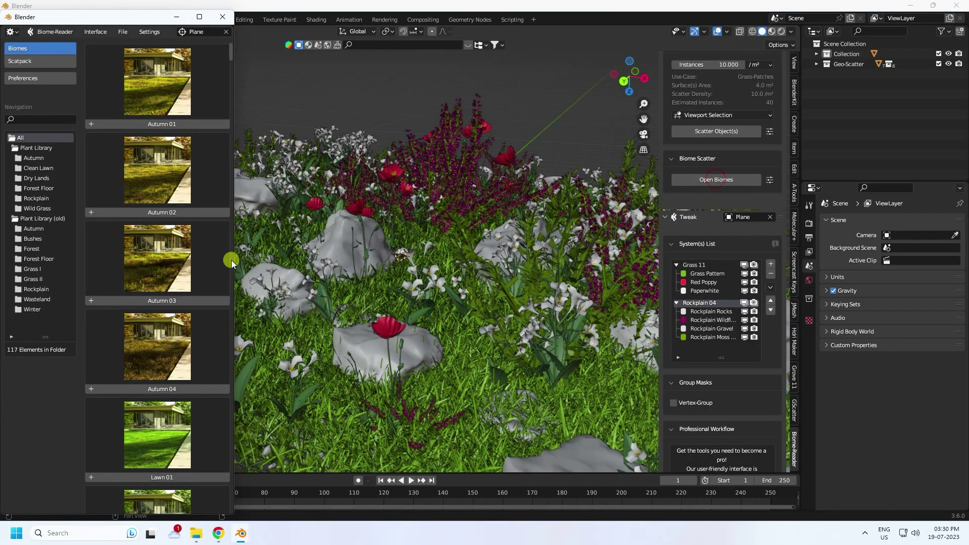
left_click_drag(233, 259, 477, 257)
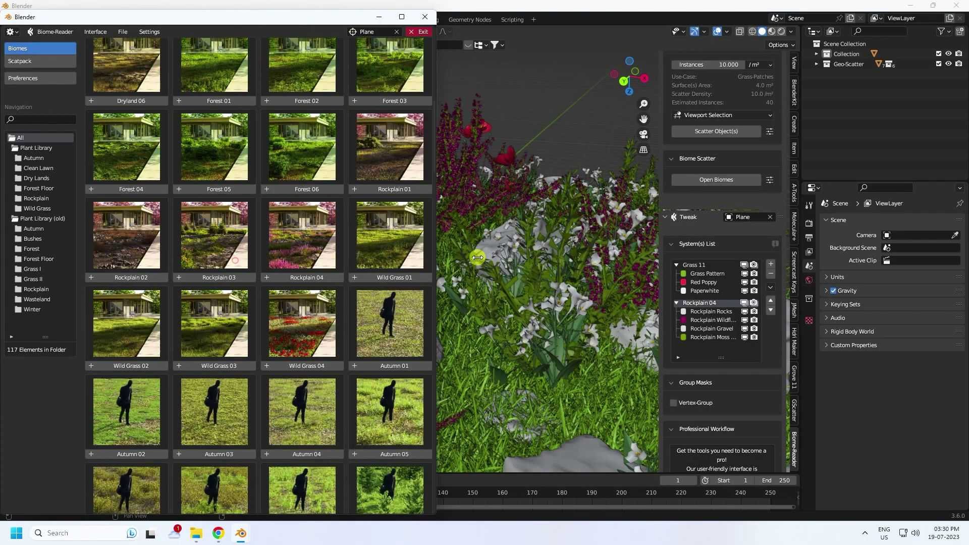
left_click_drag(474, 121, 474, 368)
scroll(374, 328, "up", 15)
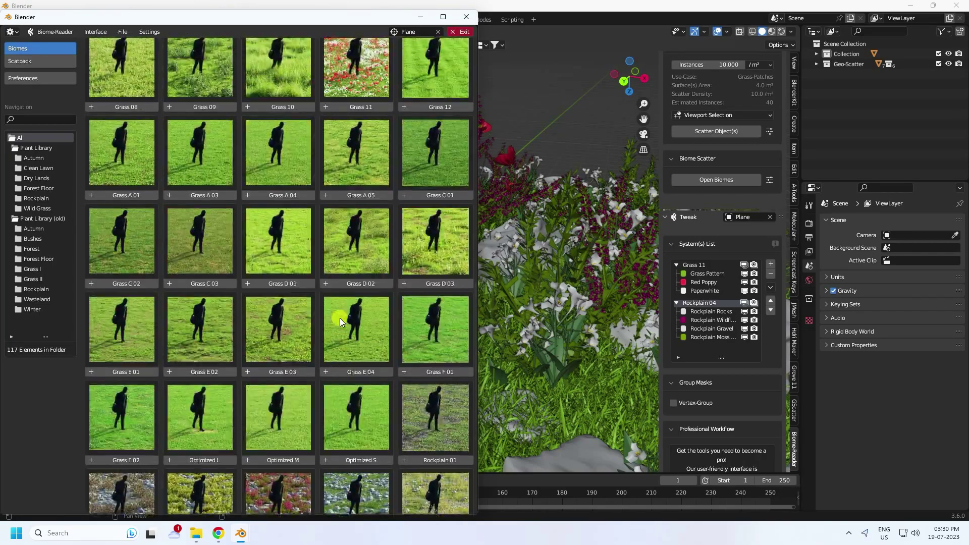
scroll(289, 252, "up", 1)
left_click(267, 280)
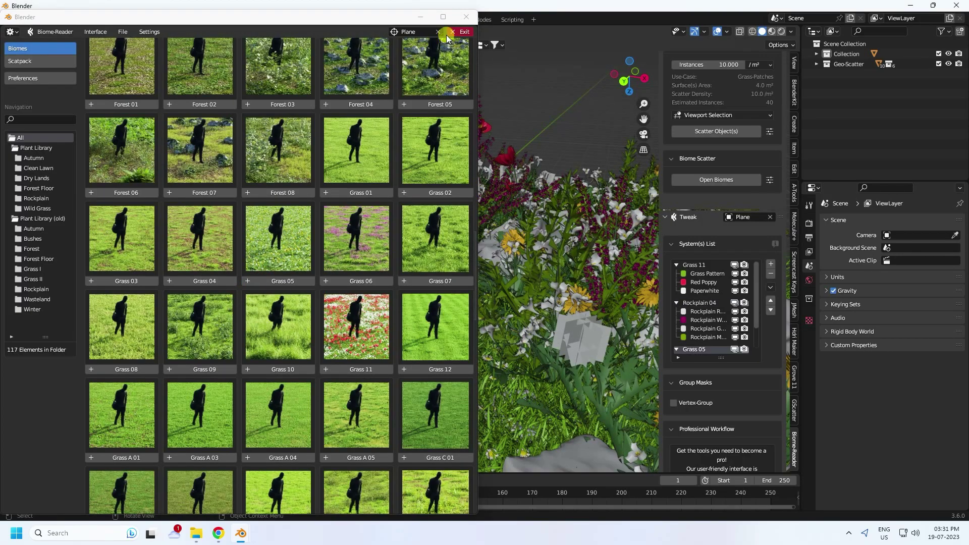
Orbit and zoom the viewport to inspect the daisies among the rocks and poppies.
left_click(462, 31)
middle_click_drag(364, 201, 374, 261)
scroll(425, 268, "up", 5)
middle_click_drag(440, 274, 356, 241)
scroll(345, 255, "down", 3)
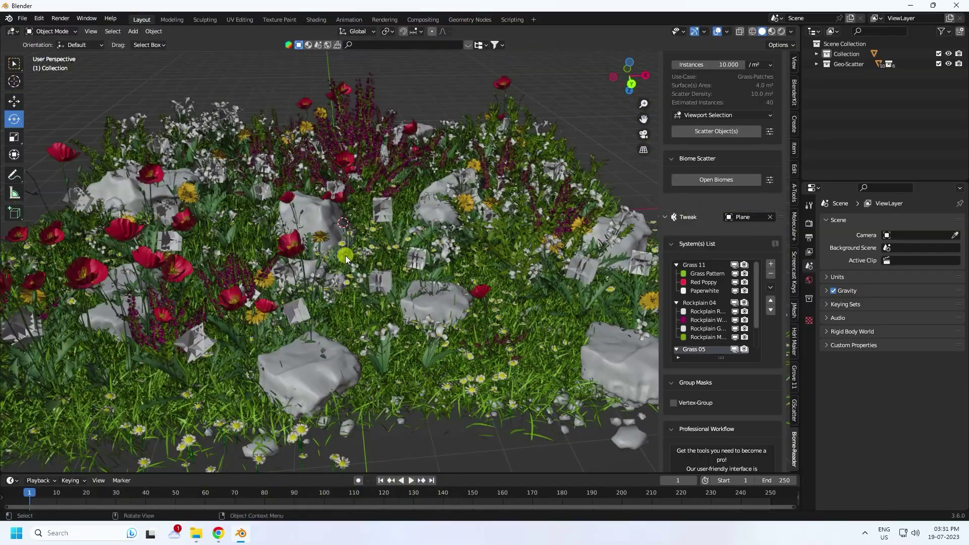